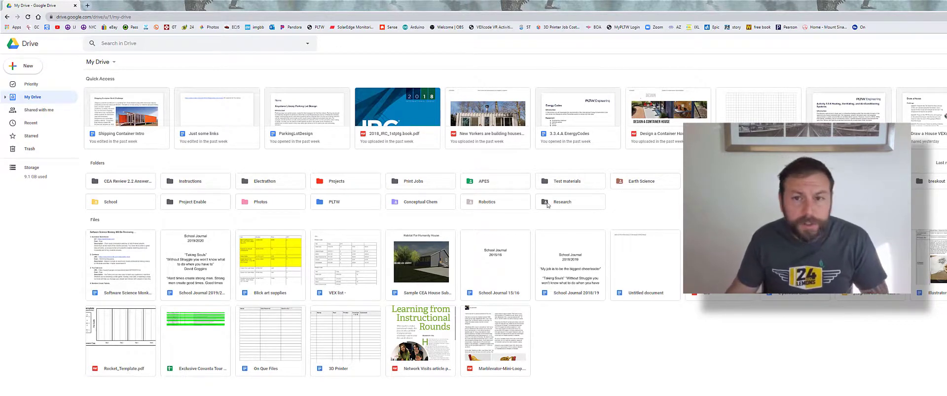
Step: Open Google Drive's New menu to see the options for creating an item
{"action": "left_click", "coordinate": [26, 65]}
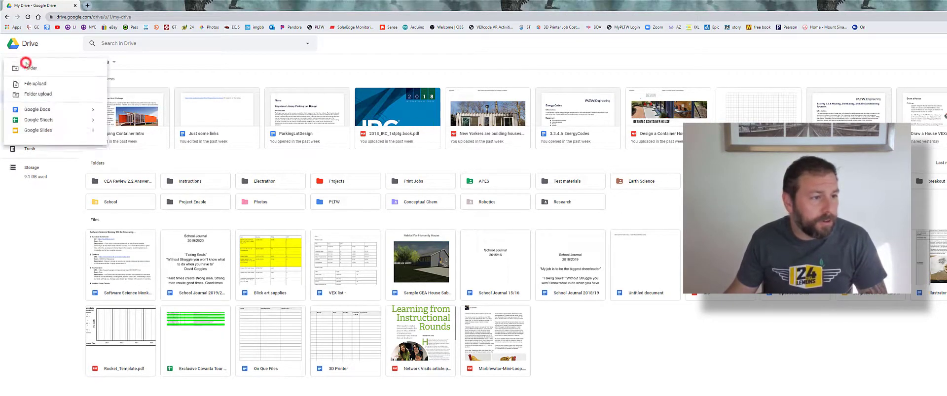
Step: Create a blank Google Docs document and rename it 'Test Journal'
{"action": "left_click", "coordinate": [28, 110]}
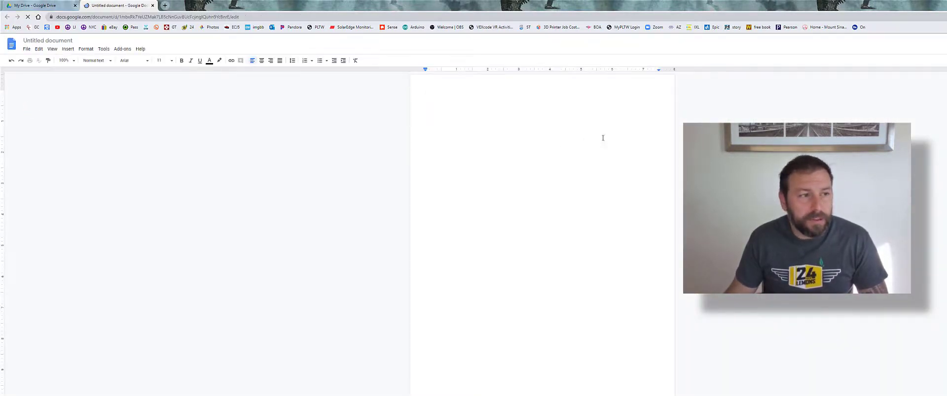
{"action": "left_click", "coordinate": [44, 42]}
{"action": "type", "text": "Test Jop"}
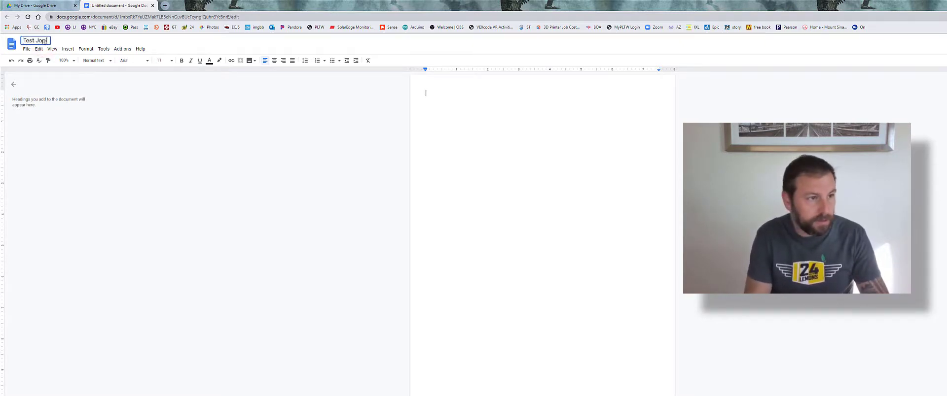
{"action": "key", "text": "BackSpace"}
{"action": "type", "text": "urnal"}
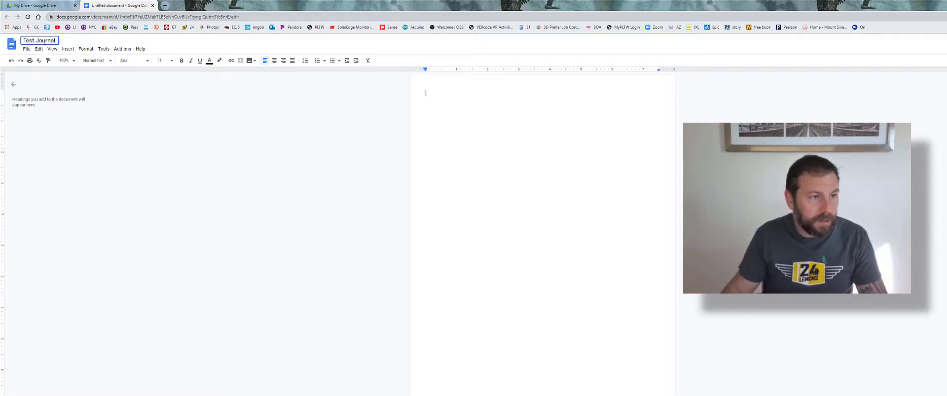
{"action": "left_click", "coordinate": [531, 166]}
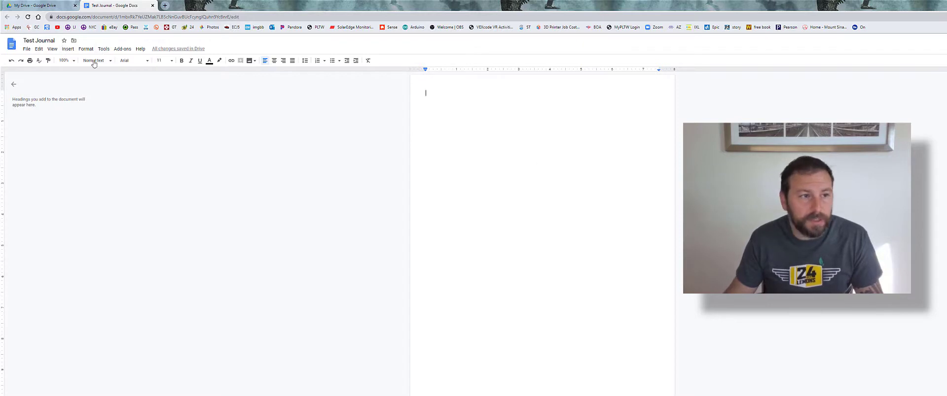
Step: Add a centred Title-style first line reading 'Test Journal'
{"action": "left_click", "coordinate": [109, 61]}
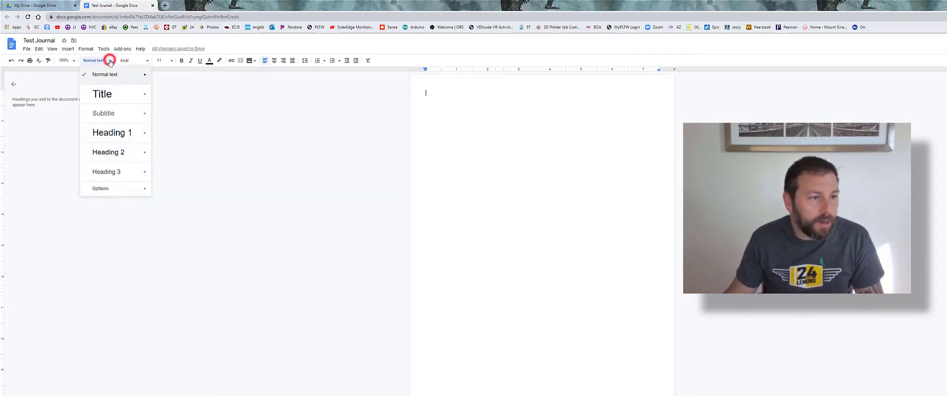
{"action": "left_click", "coordinate": [106, 94]}
{"action": "left_click", "coordinate": [274, 60]}
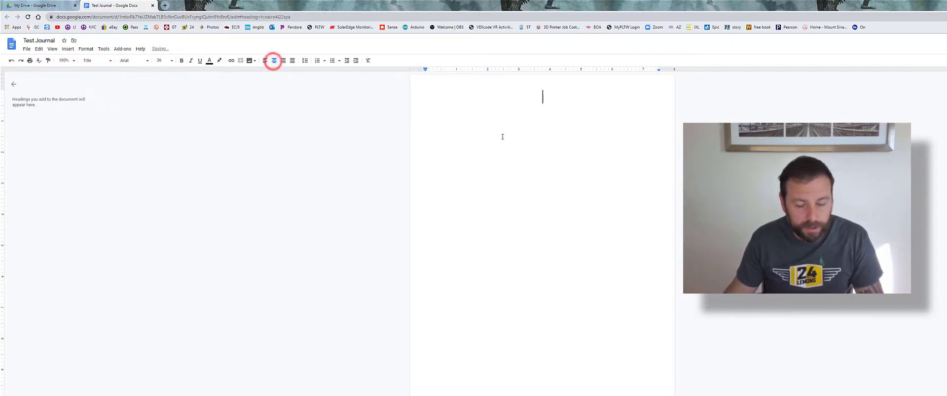
{"action": "type", "text": "Test Journal"}
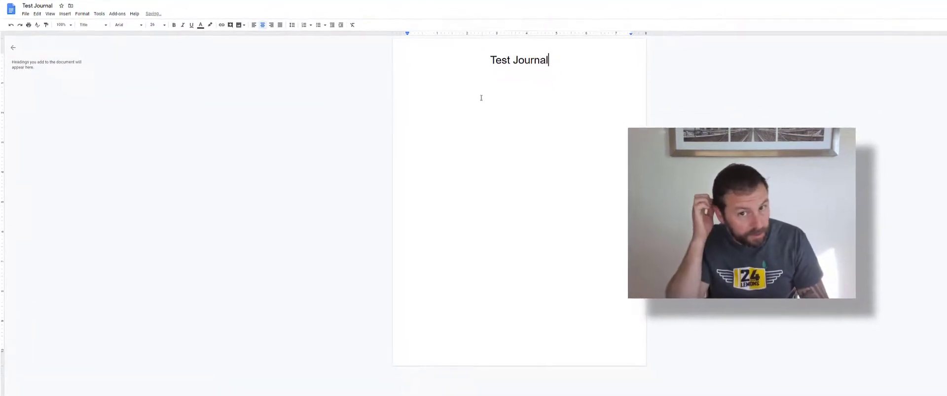
{"action": "key", "text": "Return"}
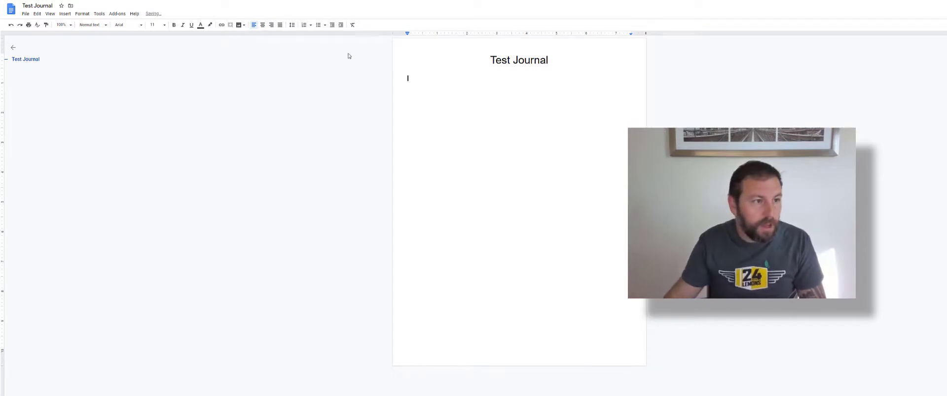
Step: Insert a table of contents with blue links
{"action": "left_click", "coordinate": [66, 14]}
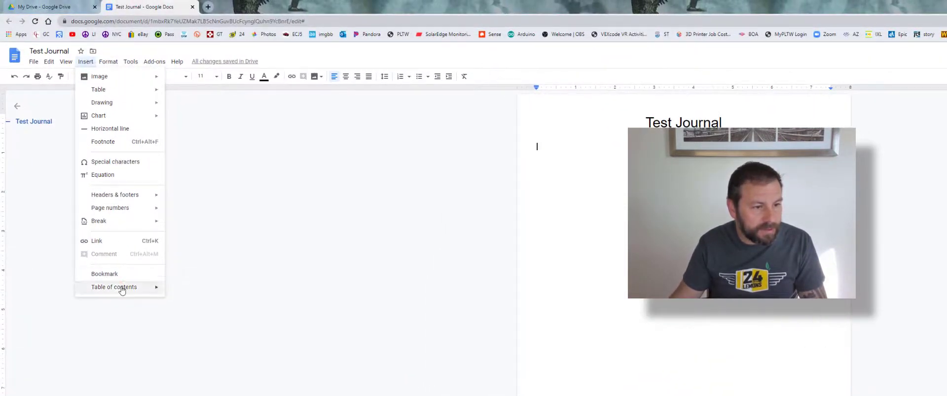
{"action": "left_click", "coordinate": [122, 291]}
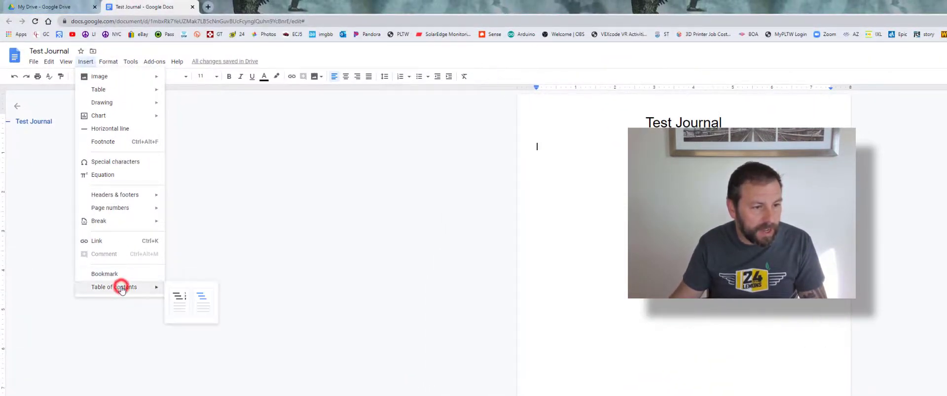
{"action": "left_click", "coordinate": [207, 302]}
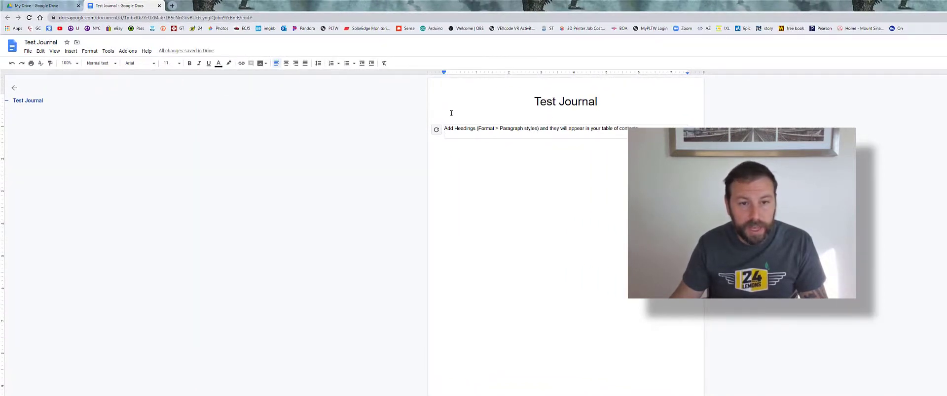
Step: Add a page break above the table of contents to push it onto page two
{"action": "left_click", "coordinate": [452, 113]}
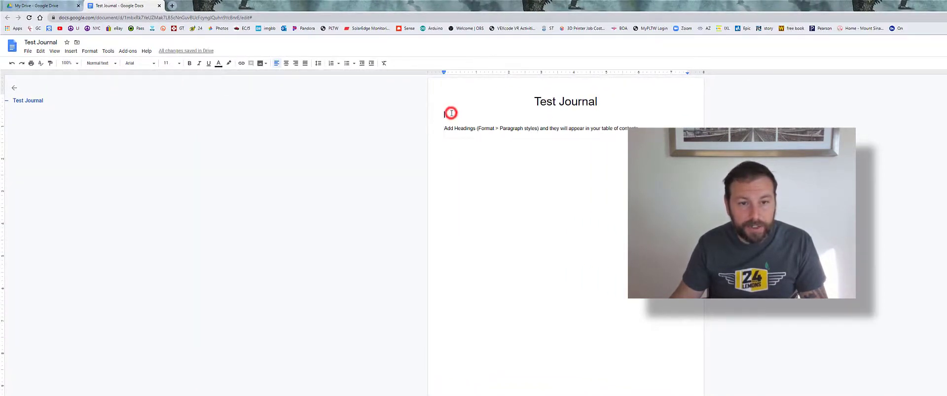
{"action": "left_click", "coordinate": [70, 50]}
{"action": "mouse_move", "coordinate": [94, 183]}
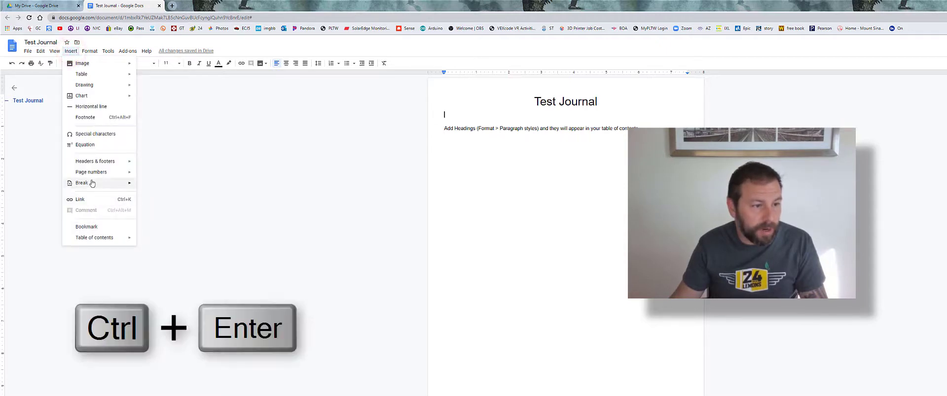
{"action": "left_click", "coordinate": [165, 184]}
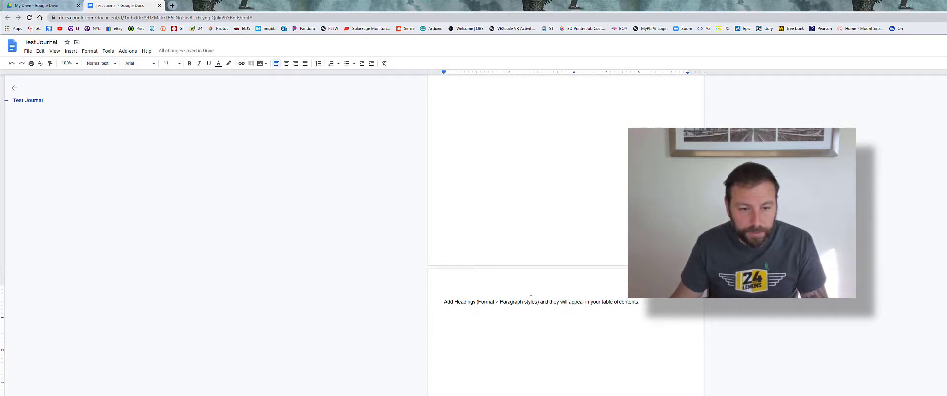
Step: Add a page break after the contents and a 'Quarter 1' Heading 1
{"action": "scroll", "coordinate": [533, 297], "scroll_direction": "down", "scroll_amount": 3}
{"action": "left_click", "coordinate": [487, 289]}
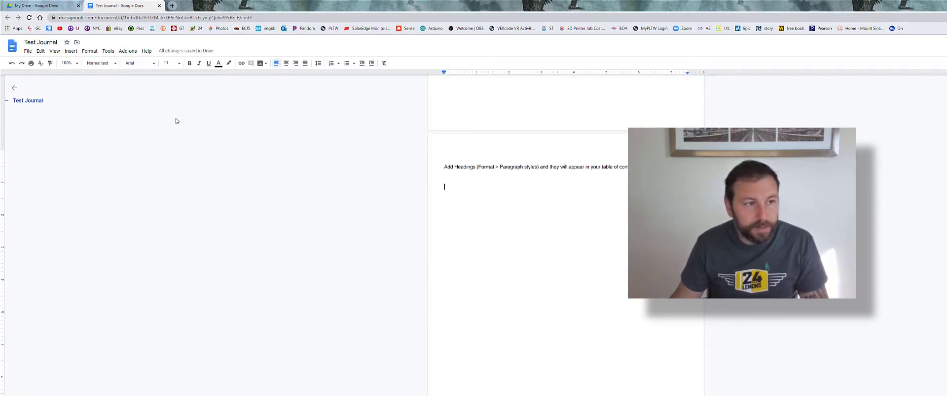
{"action": "left_click", "coordinate": [71, 50]}
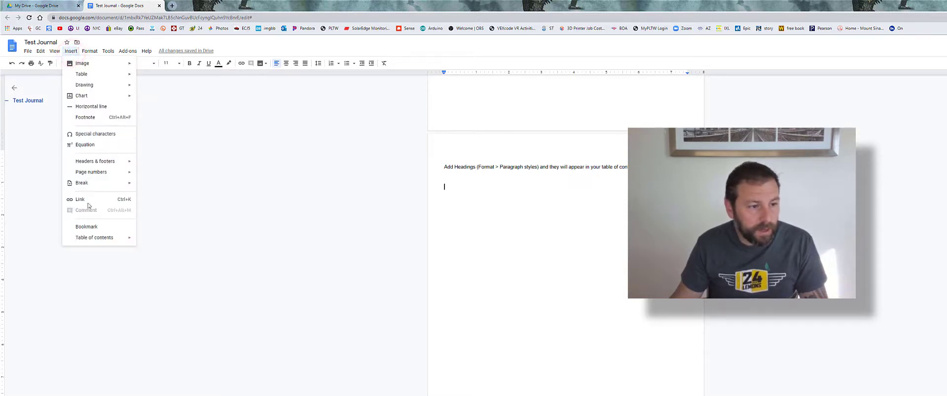
{"action": "mouse_move", "coordinate": [89, 184]}
{"action": "left_click", "coordinate": [152, 185]}
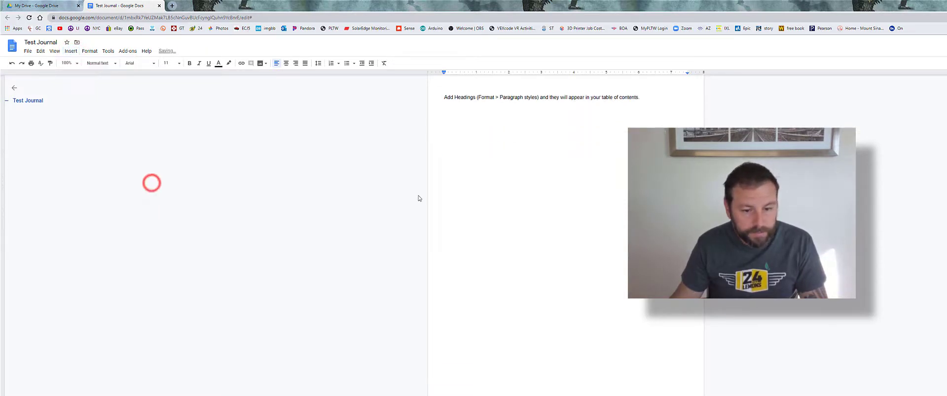
{"action": "left_click", "coordinate": [113, 63]}
{"action": "left_click", "coordinate": [123, 146]}
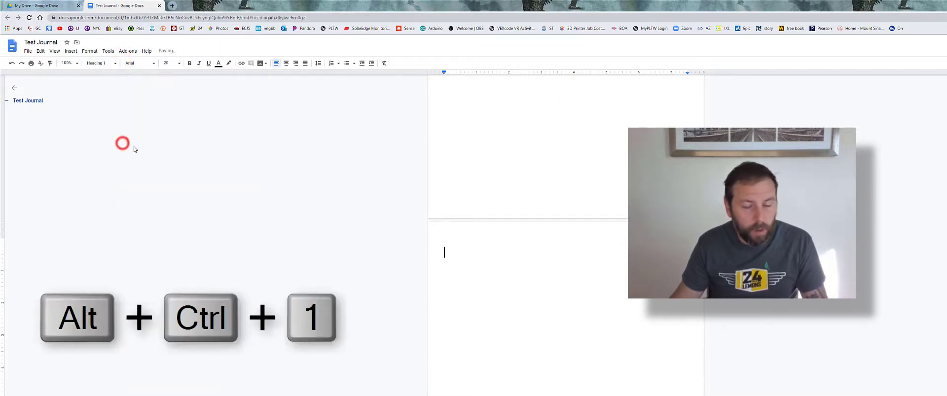
{"action": "type", "text": "Quarter 1"}
{"action": "key", "text": "Return"}
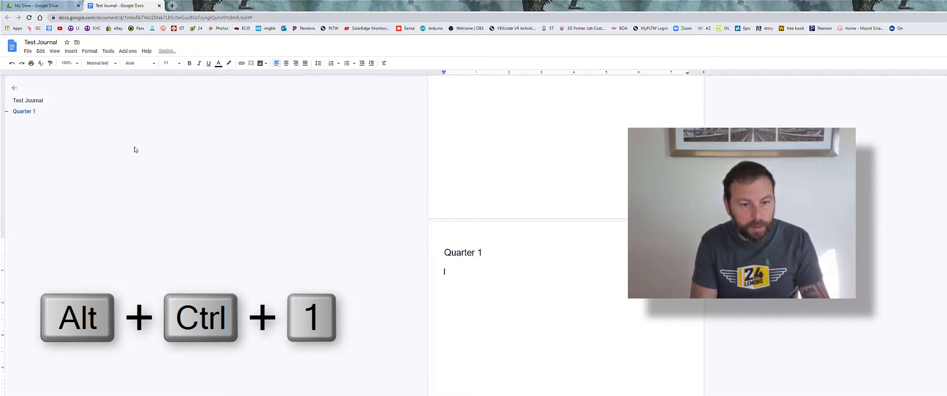
Step: Add another page break and a 'Quarter 2' Heading 1 on the new page
{"action": "left_click", "coordinate": [69, 51]}
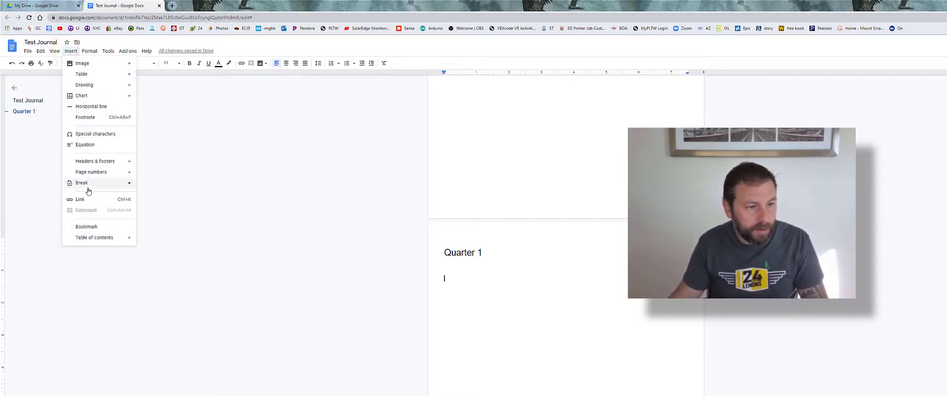
{"action": "mouse_move", "coordinate": [93, 184]}
{"action": "left_click", "coordinate": [156, 186]}
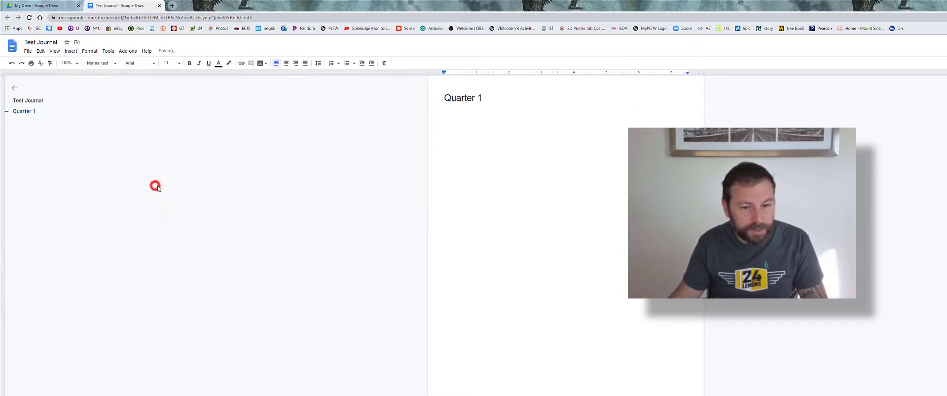
{"action": "left_click", "coordinate": [103, 61]}
{"action": "mouse_move", "coordinate": [128, 157]}
{"action": "left_click", "coordinate": [120, 140]}
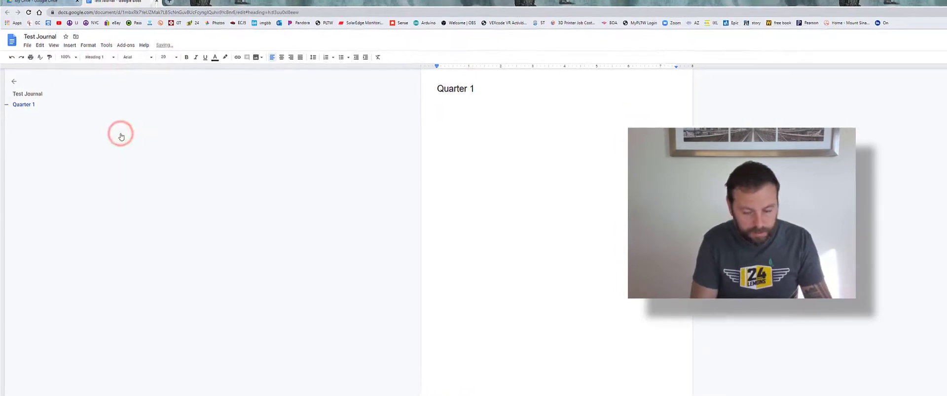
{"action": "type", "text": "Quarter 2"}
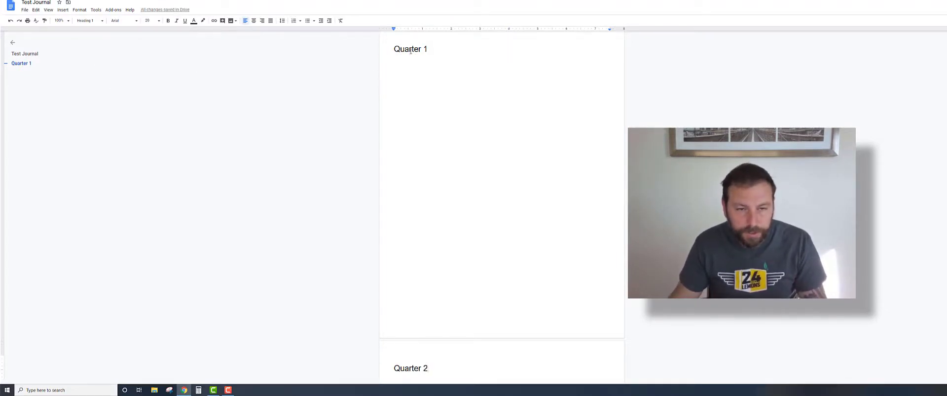
Step: Start a new empty line under the Quarter 1 heading
{"action": "scroll", "coordinate": [493, 117], "scroll_direction": "down", "scroll_amount": 6}
{"action": "left_click", "coordinate": [436, 112]}
{"action": "left_click", "coordinate": [430, 81]}
{"action": "key", "text": "Return"}
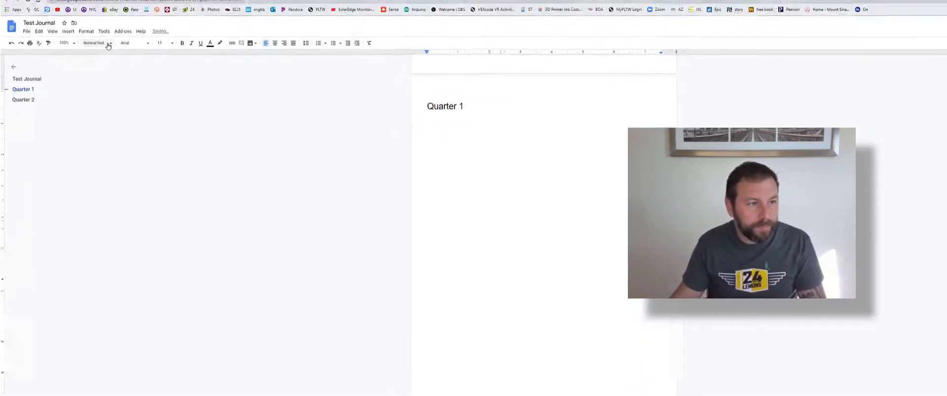
{"action": "left_click", "coordinate": [94, 20]}
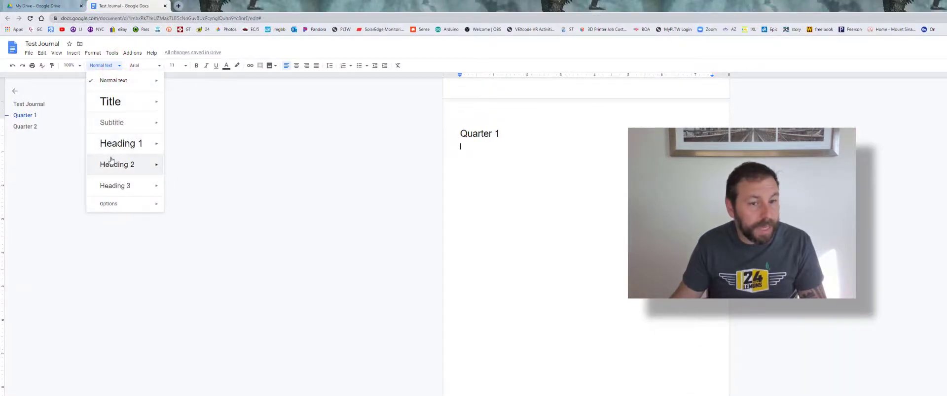
Step: Add 'Day 1 - September 1st' as a Heading 2 under Quarter 1
{"action": "left_click", "coordinate": [111, 164]}
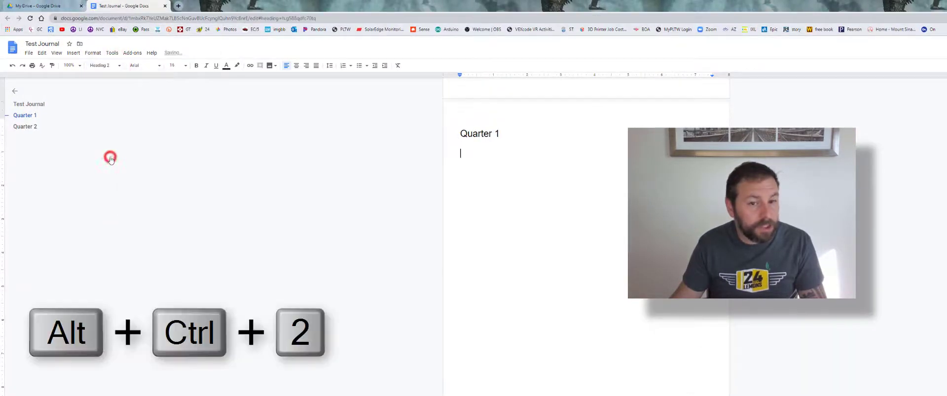
{"action": "type", "text": "Day 1 - September 1"}
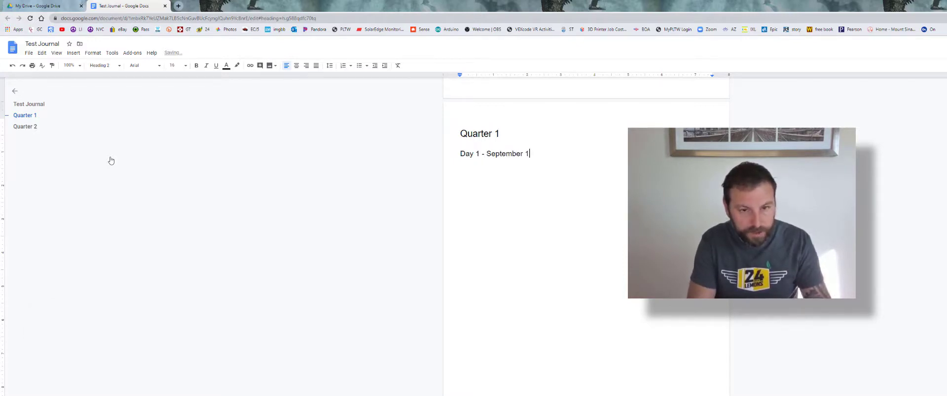
{"action": "type", "text": "st"}
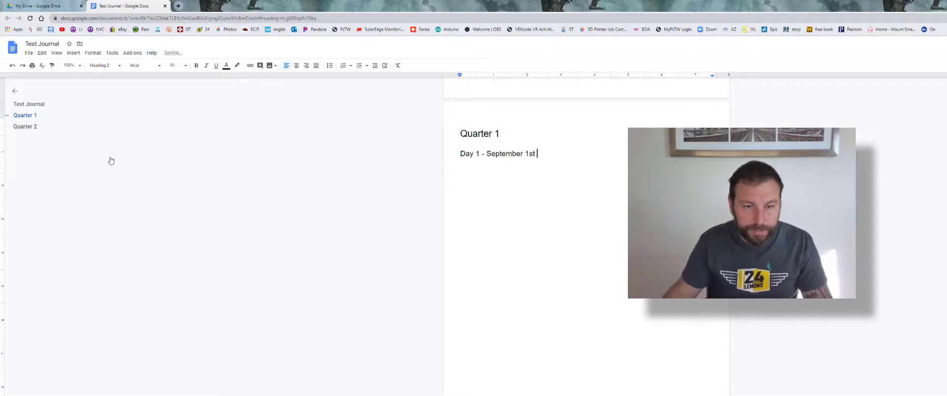
Step: Refresh the table of contents to include the new headings
{"action": "scroll", "coordinate": [494, 241], "scroll_direction": "up", "scroll_amount": 10}
{"action": "left_click", "coordinate": [494, 239]}
{"action": "left_click", "coordinate": [477, 144]}
{"action": "left_click", "coordinate": [452, 148]}
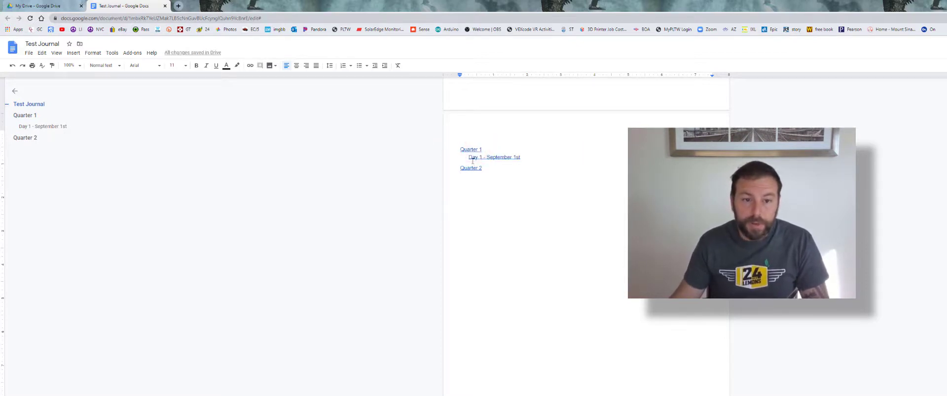
Step: Follow the contents links to the Quarter 1 heading and then the Day 1 entry
{"action": "left_click", "coordinate": [470, 149]}
{"action": "left_click", "coordinate": [472, 157]}
{"action": "scroll", "coordinate": [466, 200], "scroll_direction": "up", "scroll_amount": 10}
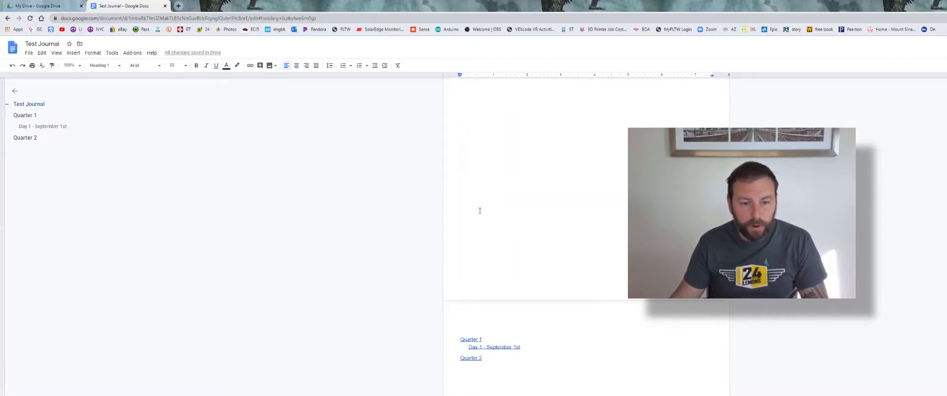
{"action": "scroll", "coordinate": [478, 209], "scroll_direction": "down", "scroll_amount": 2}
{"action": "left_click", "coordinate": [490, 240]}
{"action": "left_click", "coordinate": [492, 249]}
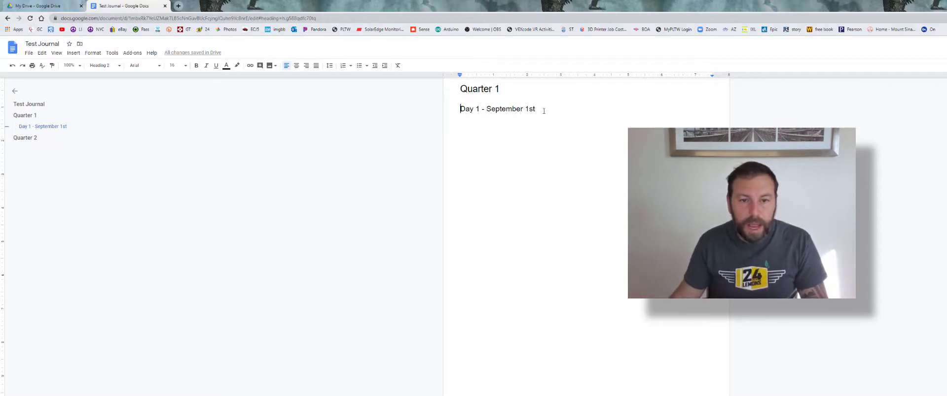
Step: Write 'This was a great day! 1st day back...' under the Day 1 heading
{"action": "left_click", "coordinate": [544, 111]}
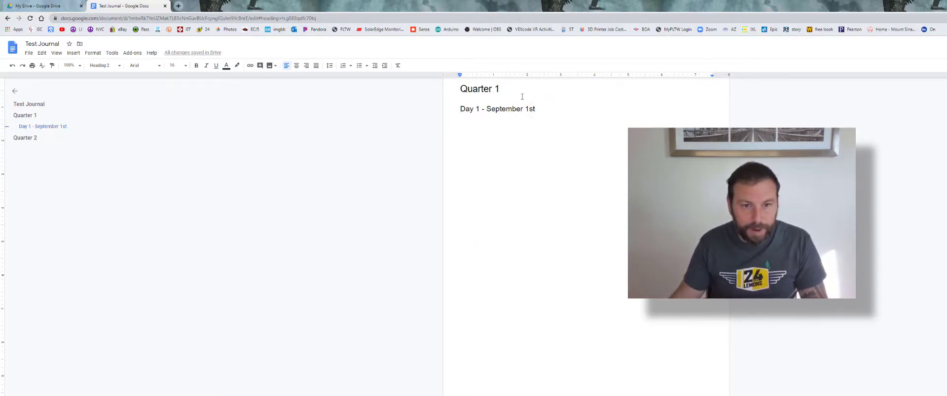
{"action": "key", "text": "Return"}
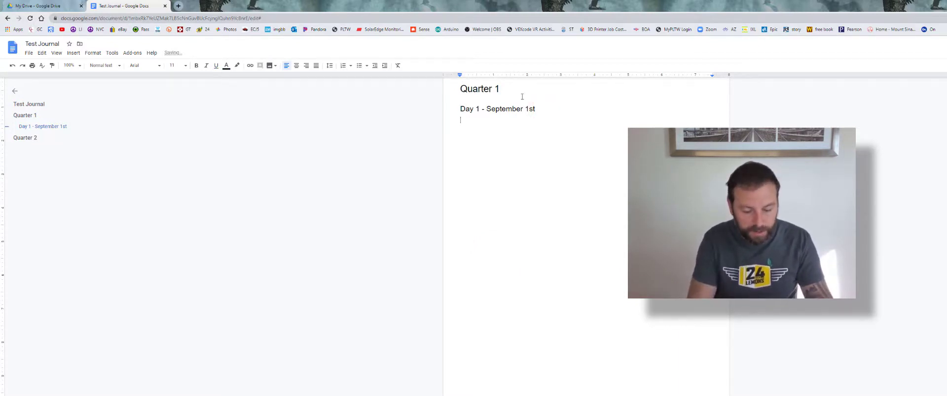
{"action": "type", "text": "This was a gerea"}
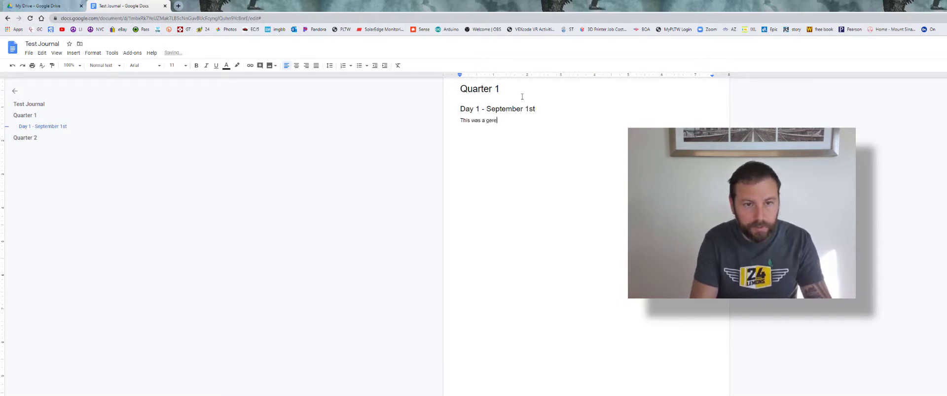
{"action": "key", "text": "BackSpace"}
{"action": "key", "text": "BackSpace"}
{"action": "key", "text": "BackSpace"}
{"action": "key", "text": "BackSpace"}
{"action": "type", "text": "reat day!"}
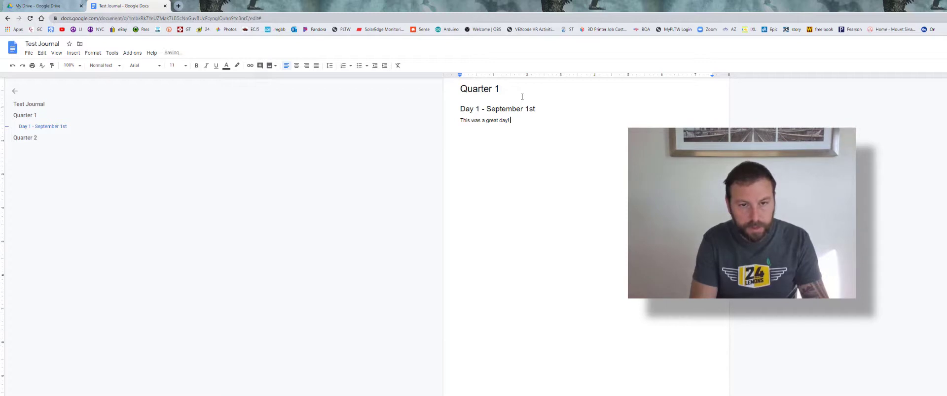
{"action": "type", "text": " 1st day back"}
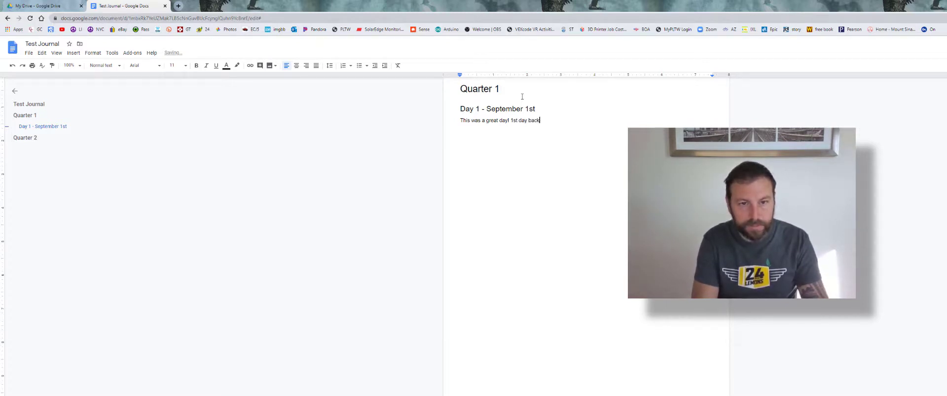
{"action": "type", "text": "..."}
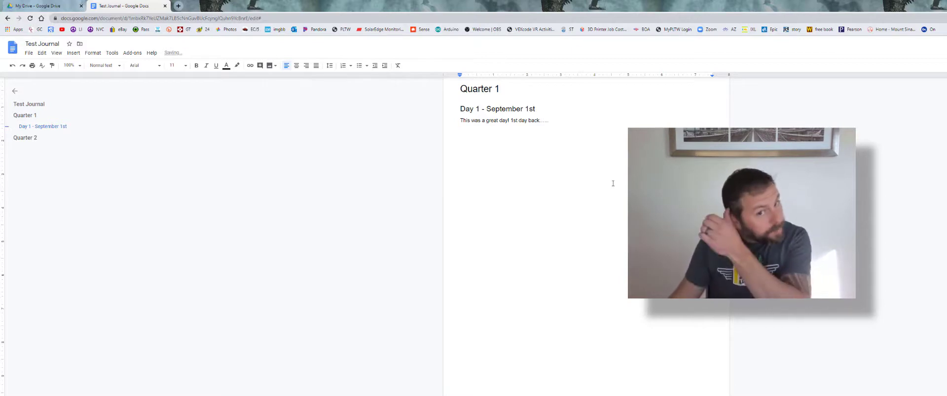
Step: Add a 'Day 2 ......' Heading 2 below the journal text
{"action": "key", "text": "Return"}
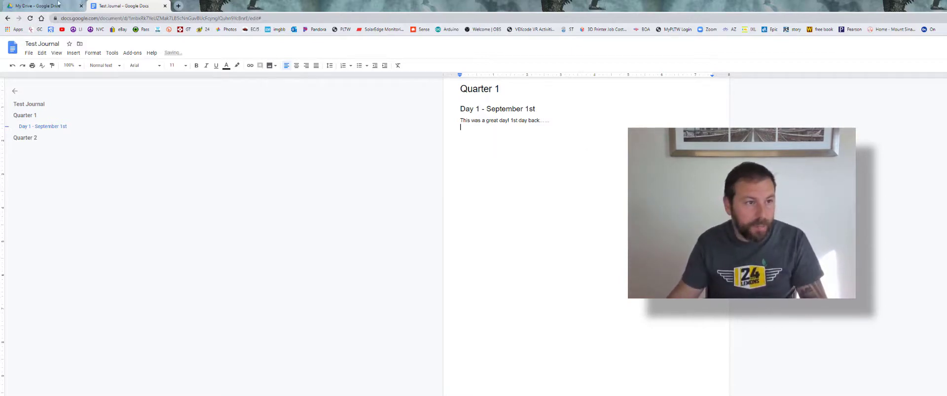
{"action": "left_click", "coordinate": [102, 65]}
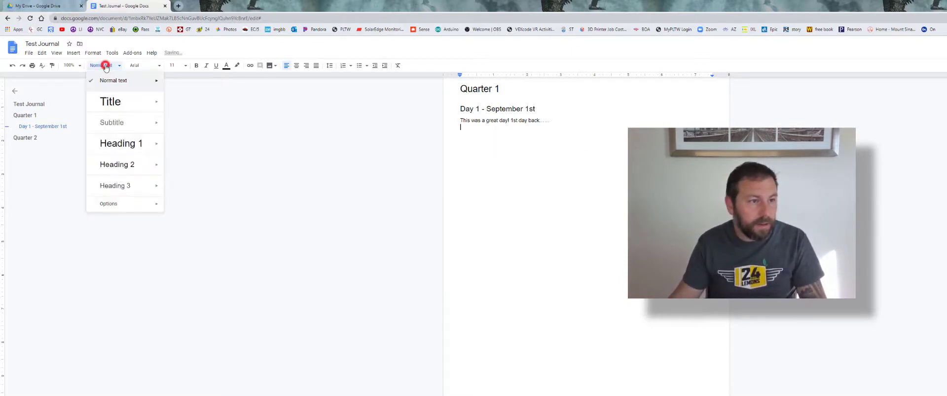
{"action": "left_click", "coordinate": [115, 162]}
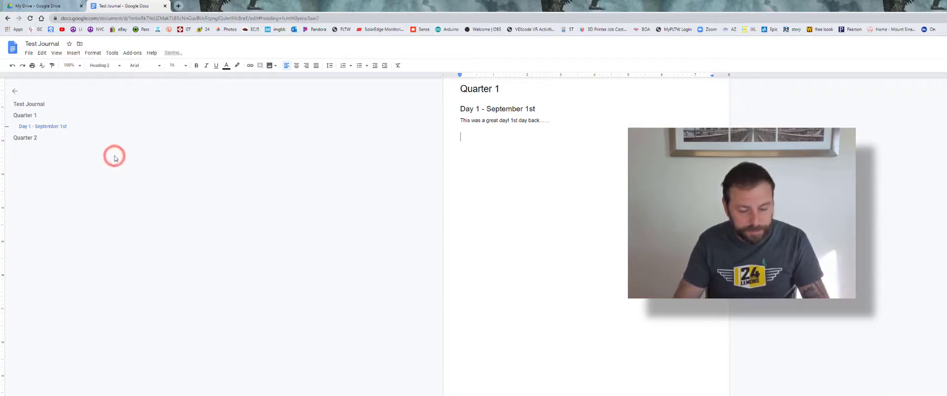
{"action": "type", "text": "Day 2 ......"}
{"action": "key", "text": "Return"}
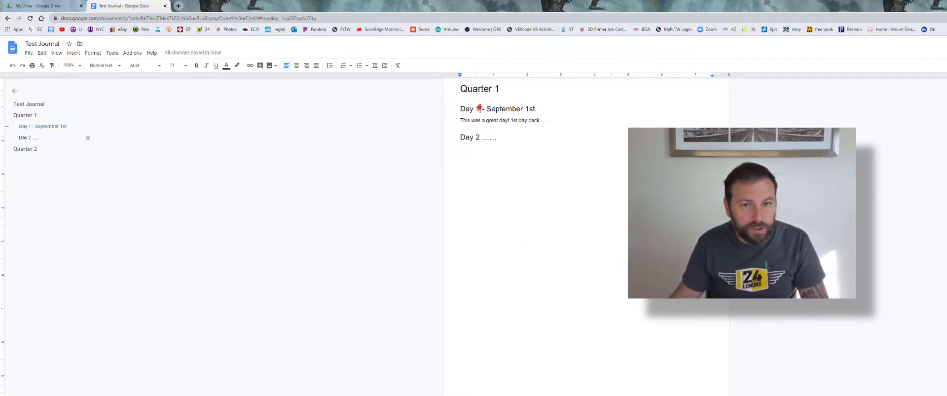
Step: Copy the 'Day 1 - September 1st' heading and paste copies below Day 2
{"action": "triple_click", "coordinate": [479, 108]}
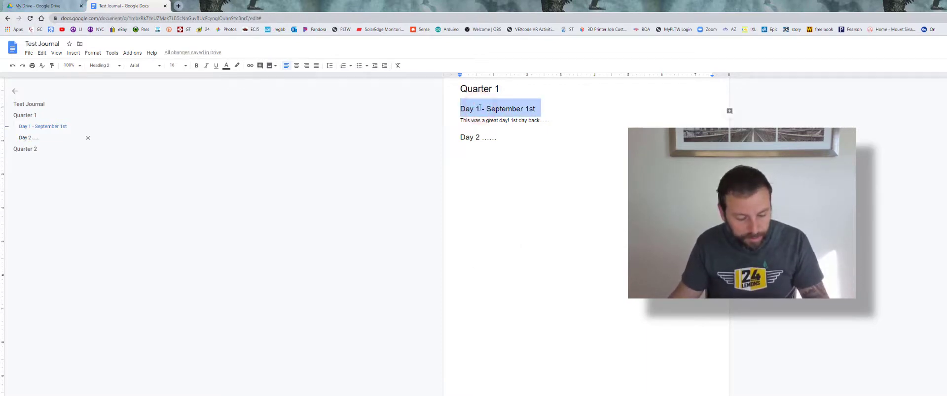
{"action": "key", "text": "ctrl+c"}
{"action": "left_click", "coordinate": [476, 150]}
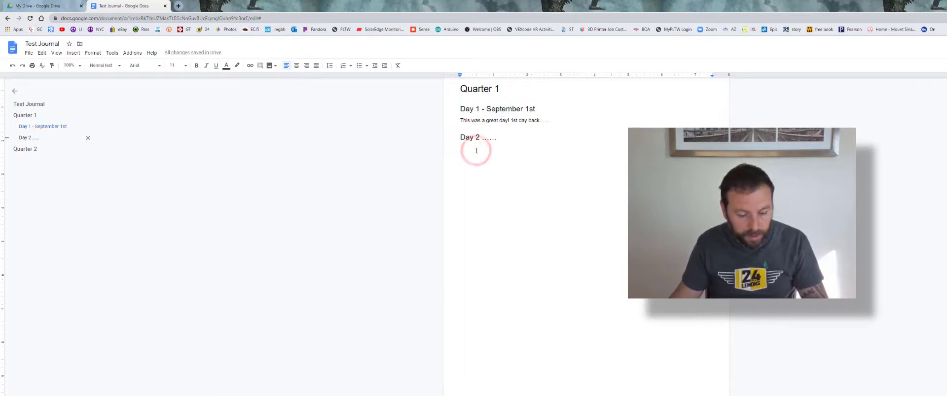
{"action": "key", "text": "ctrl+v"}
{"action": "key", "text": "ctrl+v"}
{"action": "key", "text": "ctrl+v"}
{"action": "key", "text": "ctrl+v"}
{"action": "key", "text": "ctrl+v"}
{"action": "key", "text": "ctrl+v"}
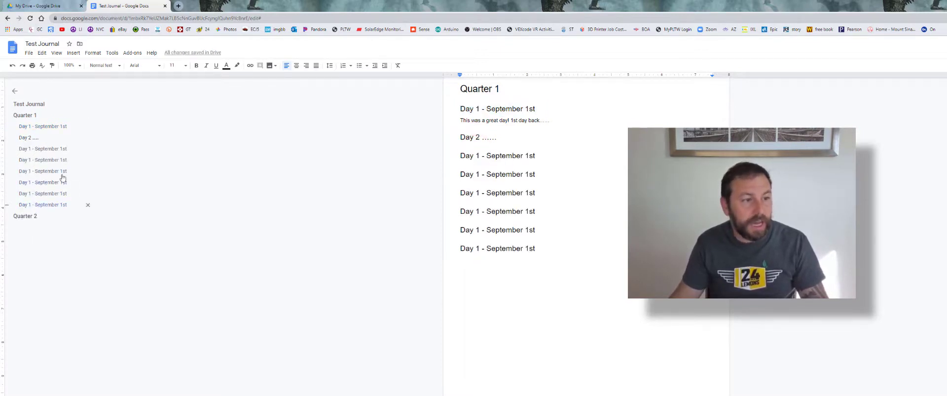
Step: Refresh the Test Journal contents to list every Day heading, then open School Journal 2018/19 from Drive
{"action": "scroll", "coordinate": [370, 143], "scroll_direction": "up", "scroll_amount": 10}
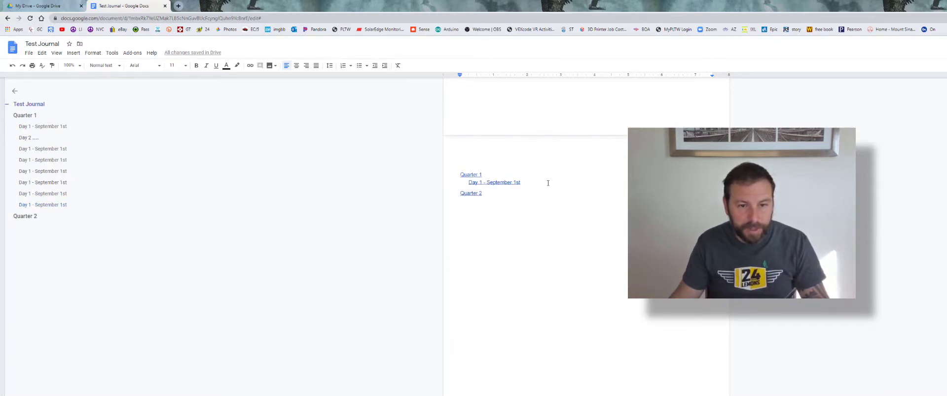
{"action": "left_click", "coordinate": [547, 182]}
{"action": "left_click", "coordinate": [452, 175]}
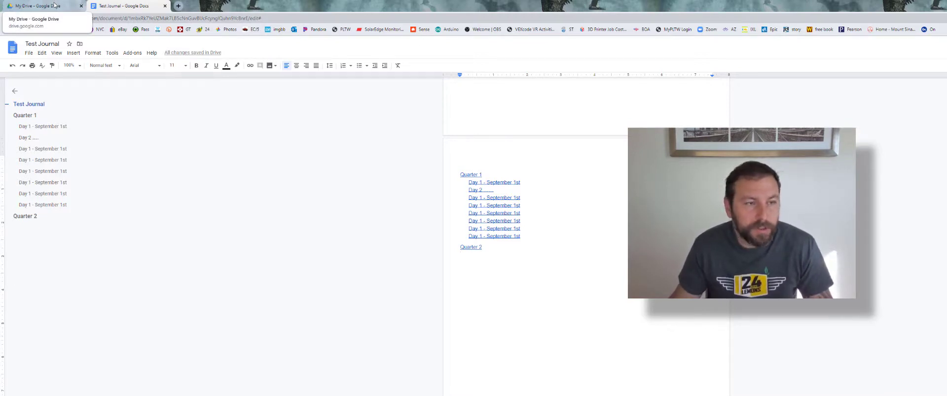
{"action": "left_click", "coordinate": [55, 6]}
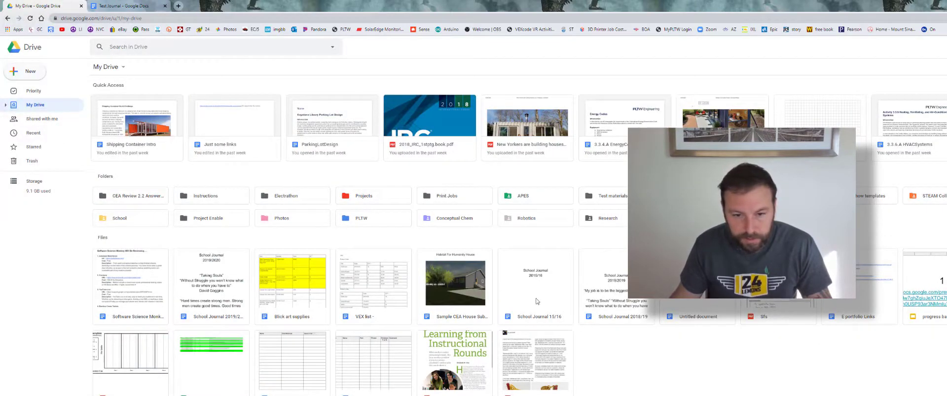
{"action": "key", "text": "Return"}
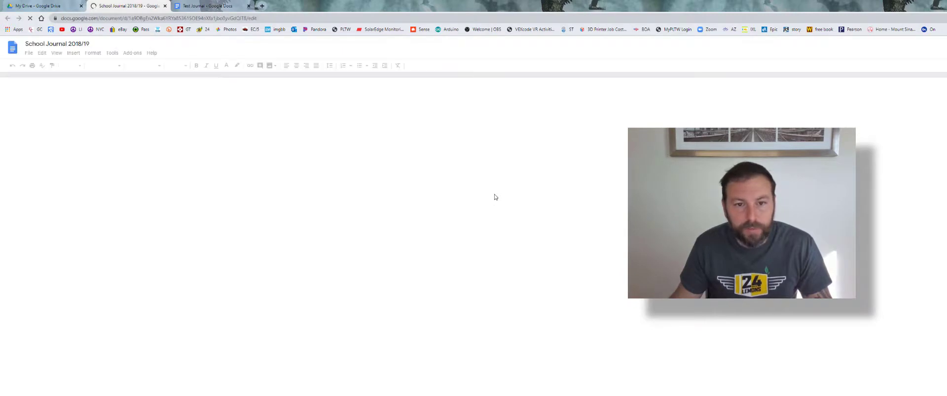
Step: Follow the Day 6 contents link in School Journal 2018/19 to its entry
{"action": "scroll", "coordinate": [495, 194], "scroll_direction": "down", "scroll_amount": 5}
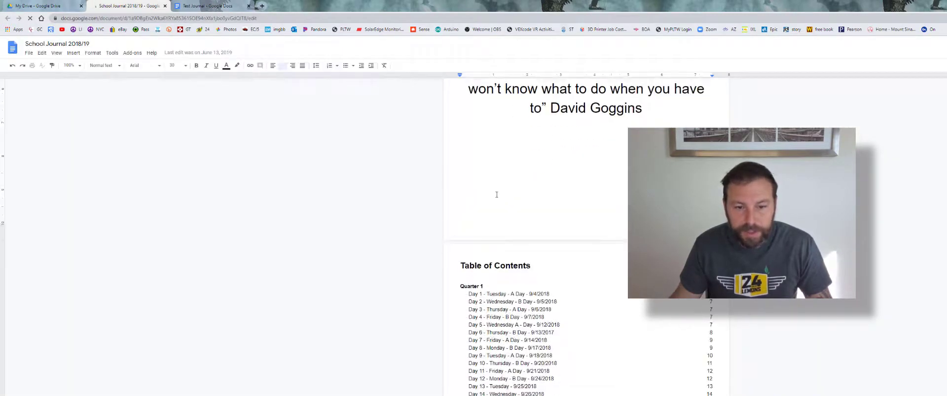
{"action": "scroll", "coordinate": [494, 194], "scroll_direction": "down", "scroll_amount": 3}
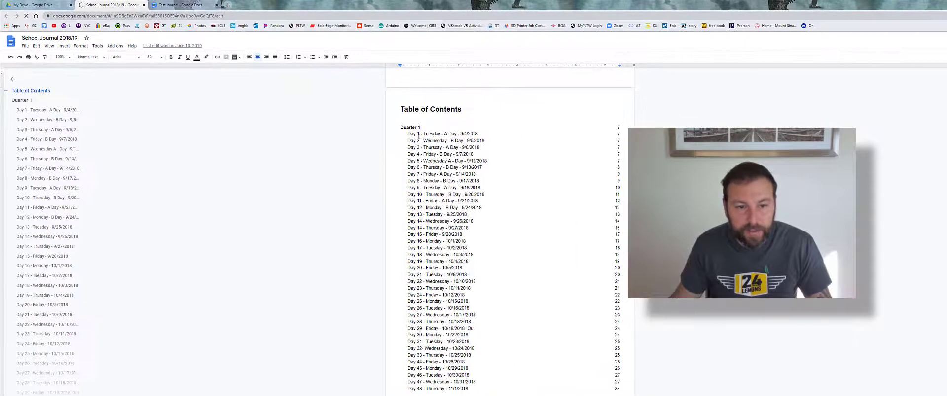
{"action": "left_click", "coordinate": [429, 166]}
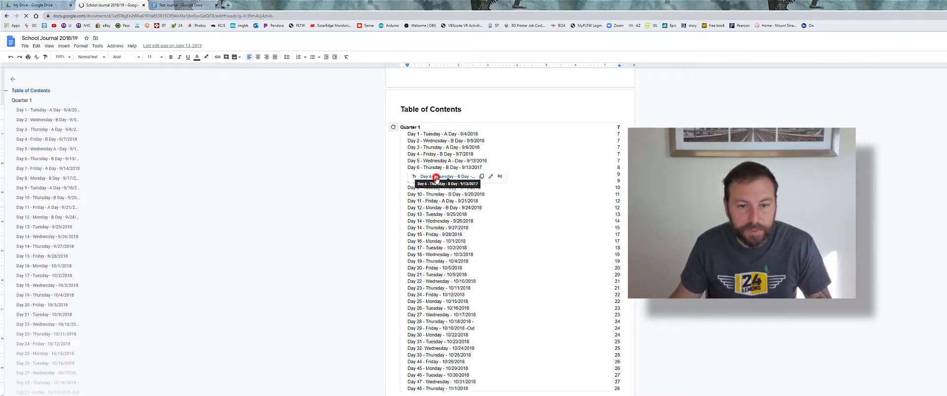
{"action": "left_click", "coordinate": [435, 182]}
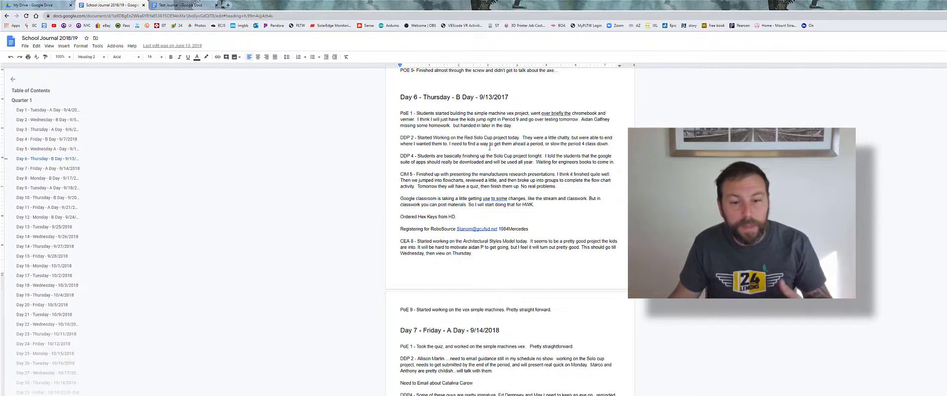
Step: Open School Journal 2019/2020 from Google Drive
{"action": "scroll", "coordinate": [513, 155], "scroll_direction": "down", "scroll_amount": 15}
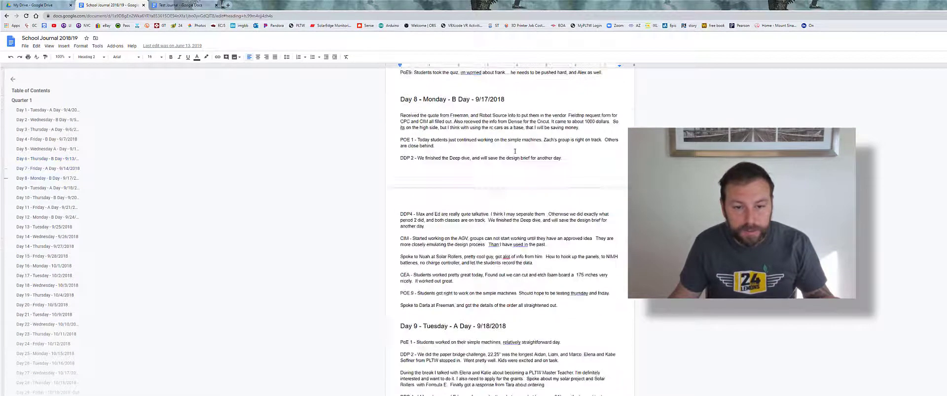
{"action": "left_click", "coordinate": [49, 5]}
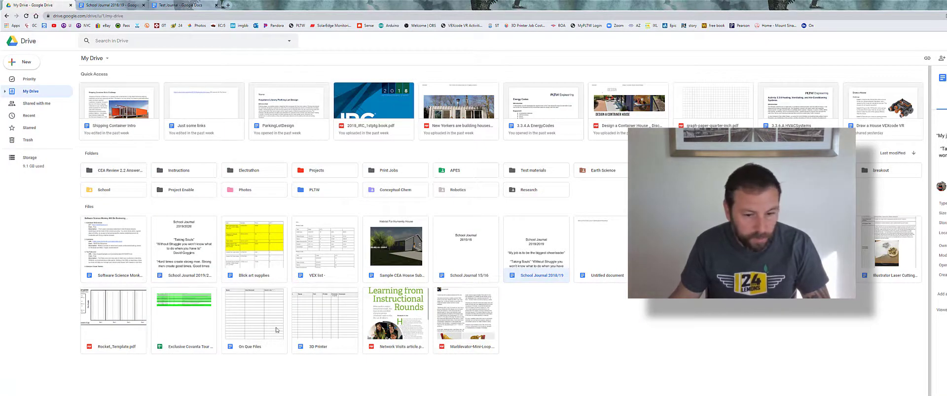
{"action": "double_click", "coordinate": [203, 247]}
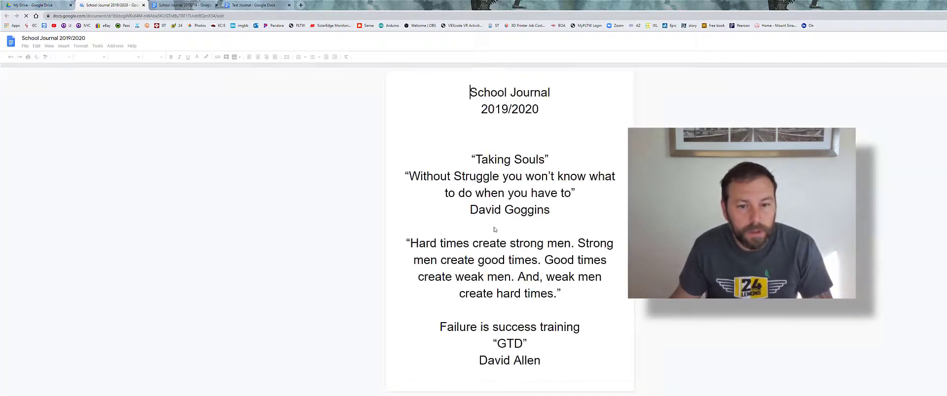
{"action": "scroll", "coordinate": [494, 230], "scroll_direction": "down", "scroll_amount": 8}
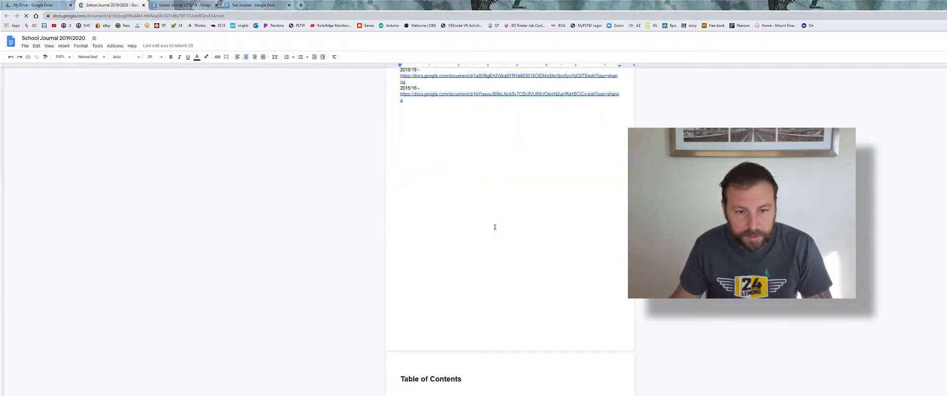
{"action": "scroll", "coordinate": [494, 227], "scroll_direction": "down", "scroll_amount": 5}
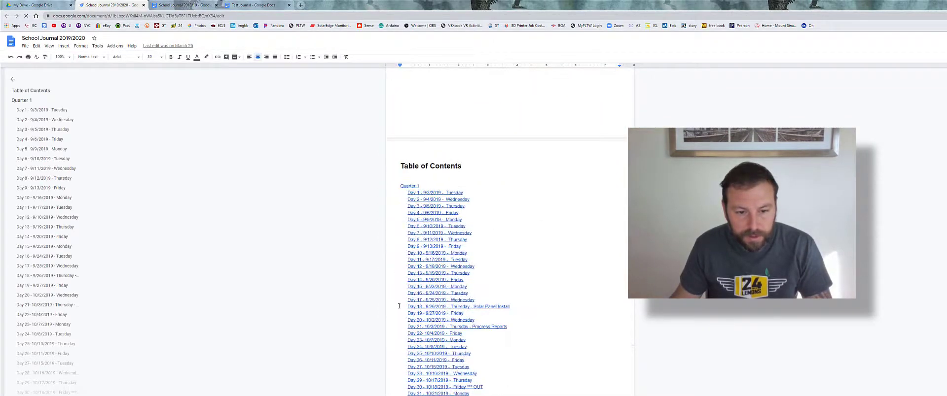
{"action": "left_click", "coordinate": [415, 287]}
{"action": "left_click", "coordinate": [431, 294]}
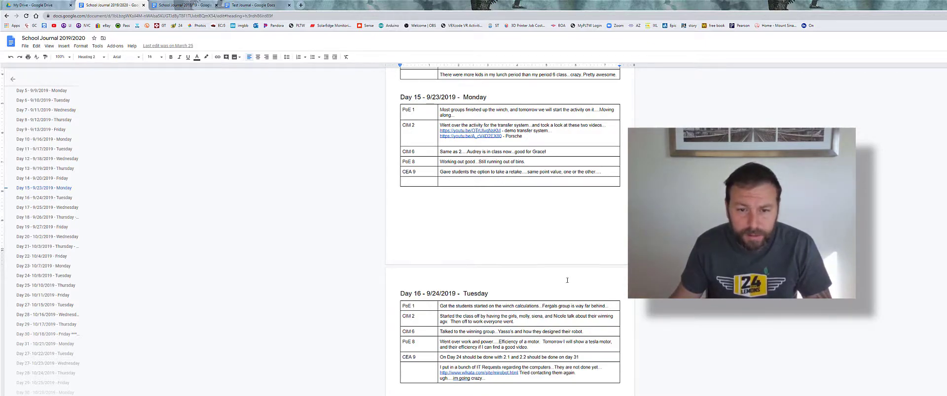
{"action": "scroll", "coordinate": [568, 281], "scroll_direction": "down", "scroll_amount": 20}
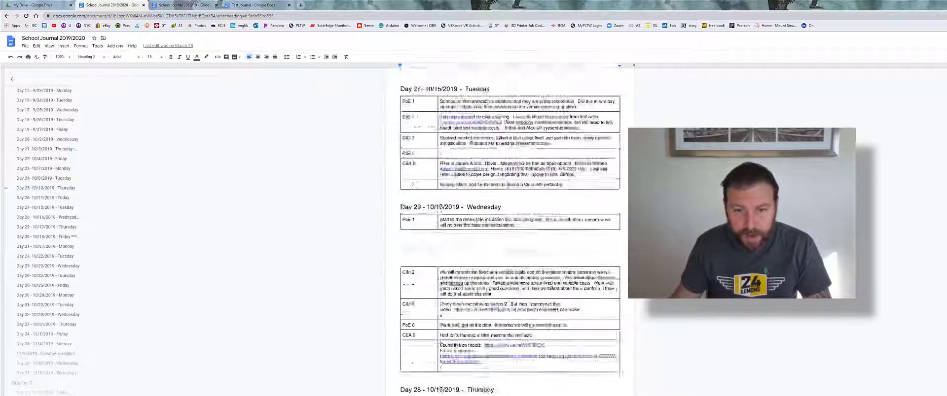
{"action": "scroll", "coordinate": [572, 276], "scroll_direction": "down", "scroll_amount": 20}
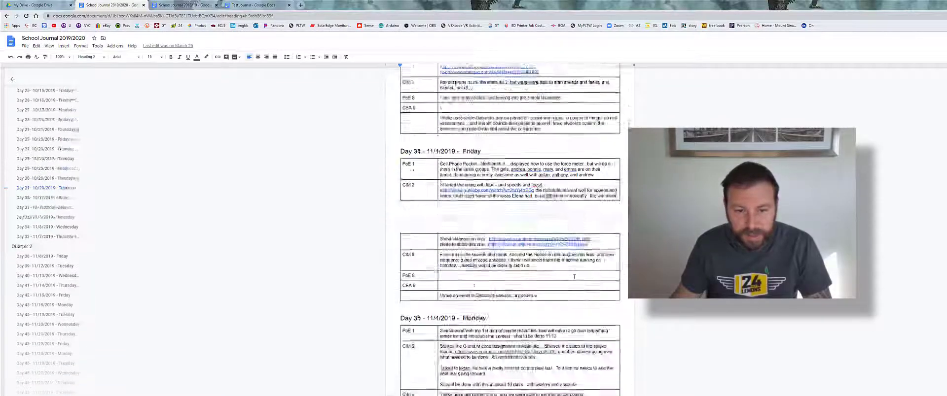
{"action": "scroll", "coordinate": [575, 277], "scroll_direction": "down", "scroll_amount": 20}
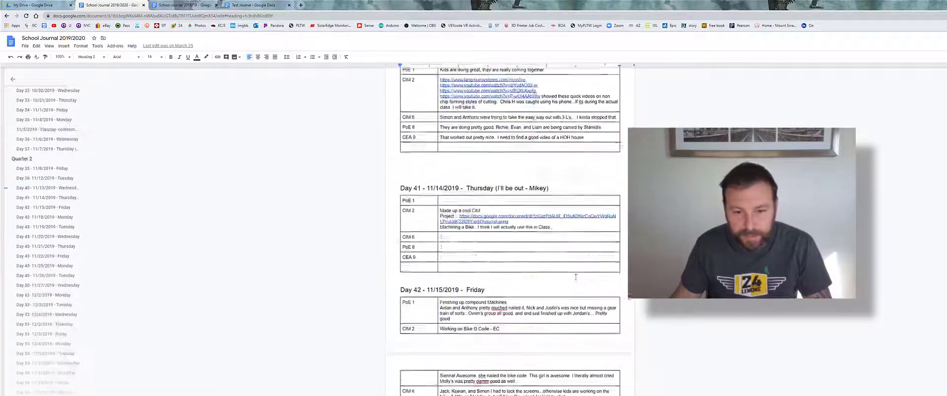
{"action": "scroll", "coordinate": [575, 277], "scroll_direction": "down", "scroll_amount": 20}
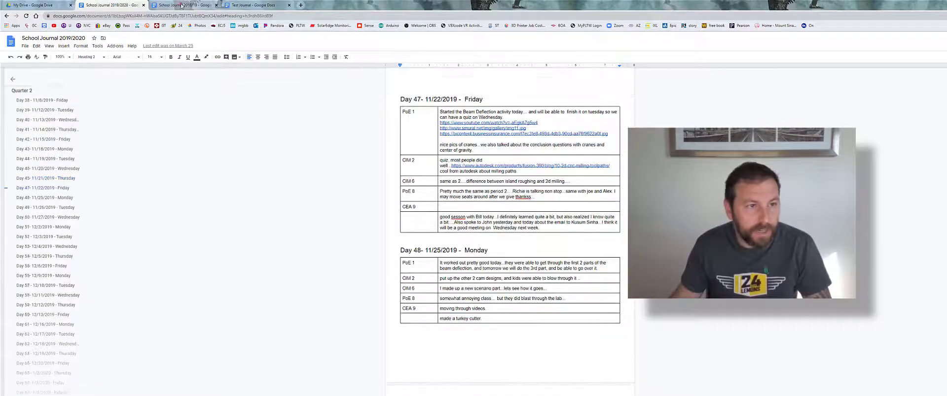
{"action": "left_click", "coordinate": [181, 6]}
{"action": "scroll", "coordinate": [447, 204], "scroll_direction": "down", "scroll_amount": 20}
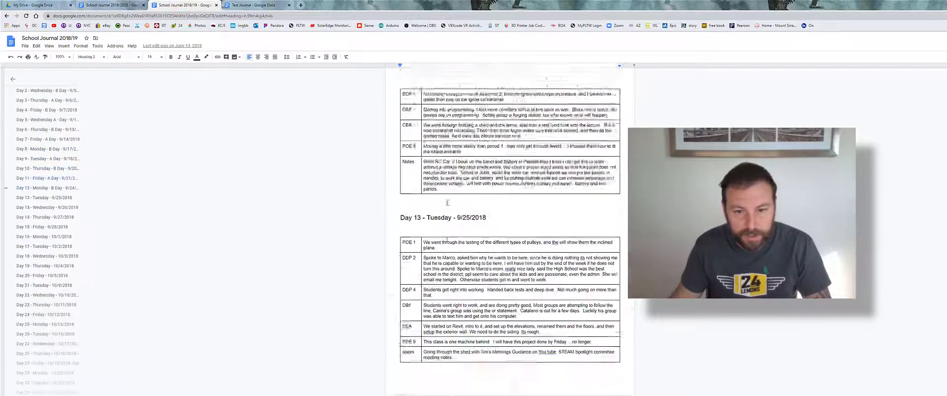
{"action": "scroll", "coordinate": [447, 203], "scroll_direction": "down", "scroll_amount": 3}
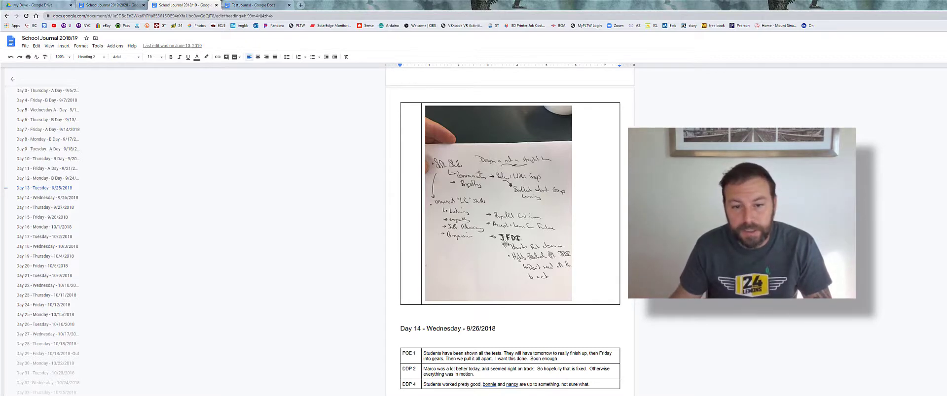
{"action": "scroll", "coordinate": [530, 239], "scroll_direction": "down", "scroll_amount": 15}
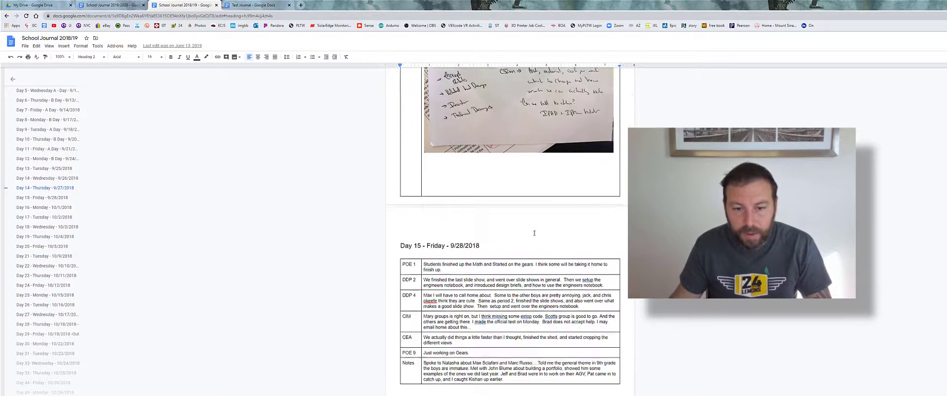
{"action": "scroll", "coordinate": [534, 234], "scroll_direction": "down", "scroll_amount": 8}
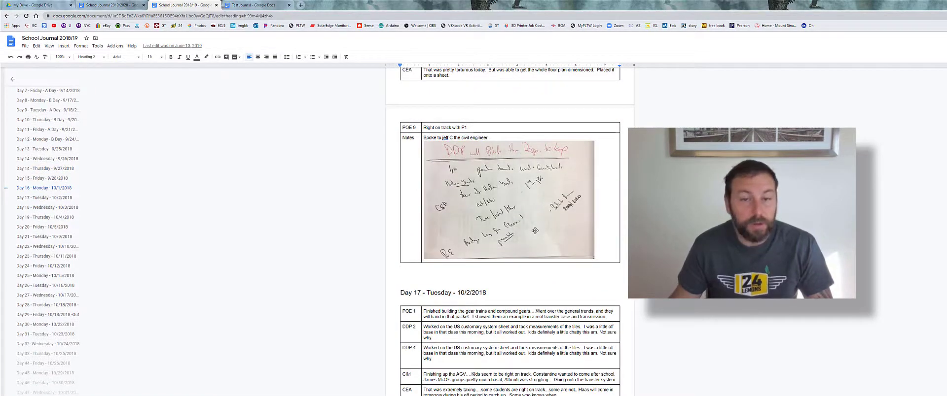
{"action": "scroll", "coordinate": [535, 231], "scroll_direction": "down", "scroll_amount": 8}
{"action": "scroll", "coordinate": [522, 234], "scroll_direction": "up", "scroll_amount": 20}
{"action": "scroll", "coordinate": [522, 233], "scroll_direction": "up", "scroll_amount": 20}
{"action": "scroll", "coordinate": [522, 234], "scroll_direction": "up", "scroll_amount": 20}
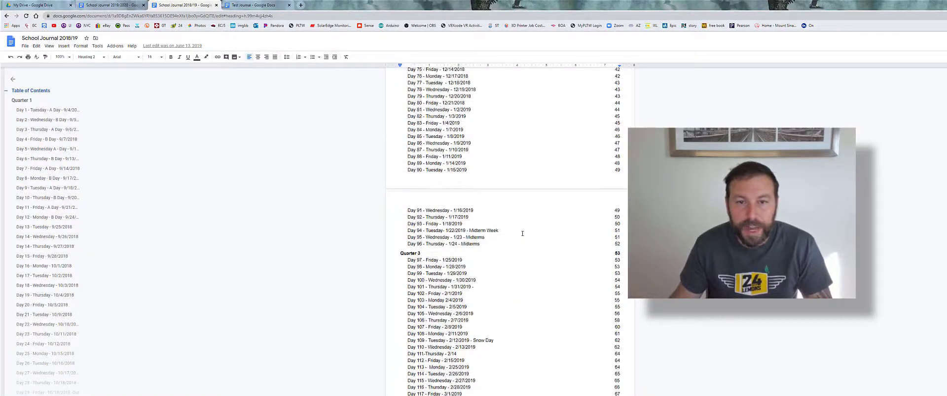
{"action": "scroll", "coordinate": [522, 234], "scroll_direction": "up", "scroll_amount": 20}
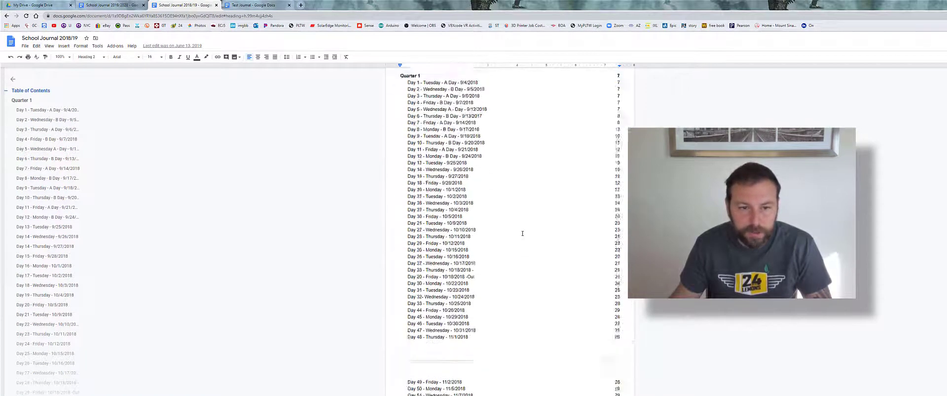
{"action": "scroll", "coordinate": [522, 233], "scroll_direction": "up", "scroll_amount": 5}
{"action": "scroll", "coordinate": [522, 233], "scroll_direction": "down", "scroll_amount": 3}
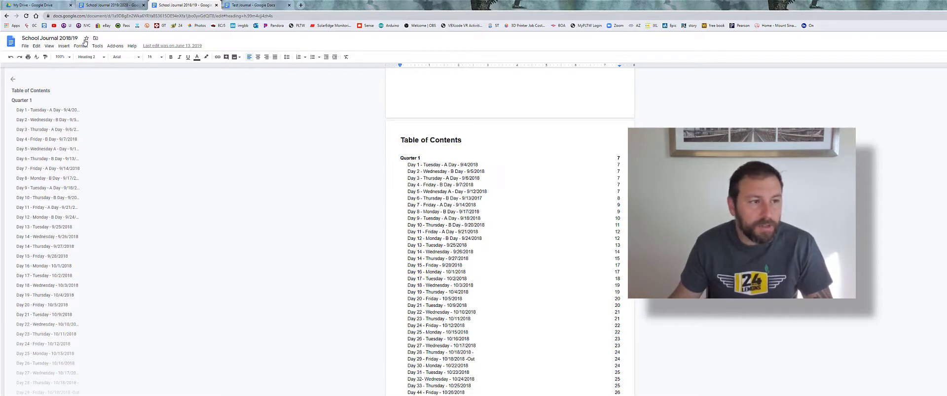
{"action": "left_click", "coordinate": [103, 57]}
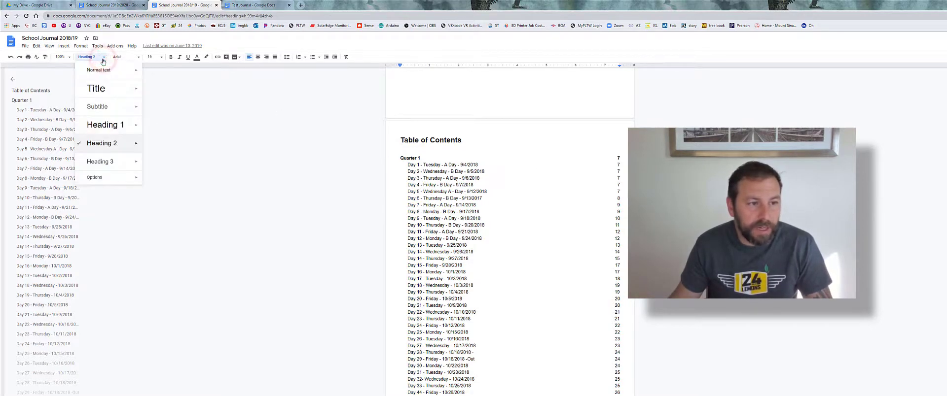
{"action": "left_click", "coordinate": [320, 109]}
{"action": "scroll", "coordinate": [319, 111], "scroll_direction": "up", "scroll_amount": 7}
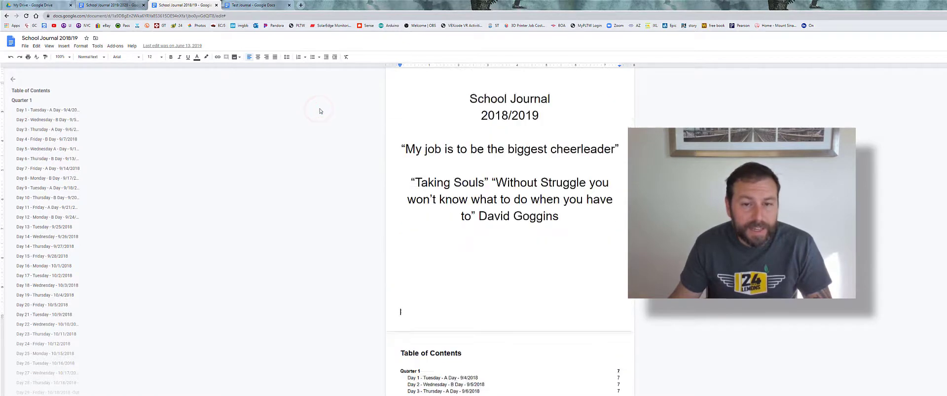
{"action": "scroll", "coordinate": [320, 111], "scroll_direction": "up", "scroll_amount": 1}
{"action": "scroll", "coordinate": [320, 111], "scroll_direction": "down", "scroll_amount": 4}
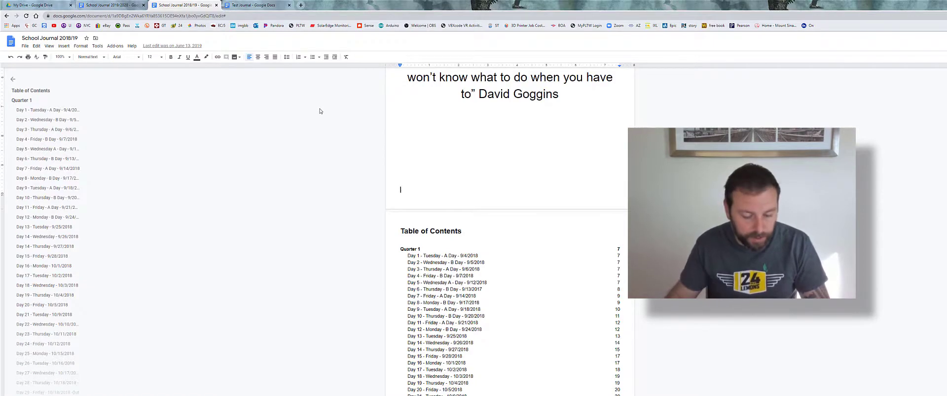
{"action": "scroll", "coordinate": [412, 191], "scroll_direction": "down", "scroll_amount": 3}
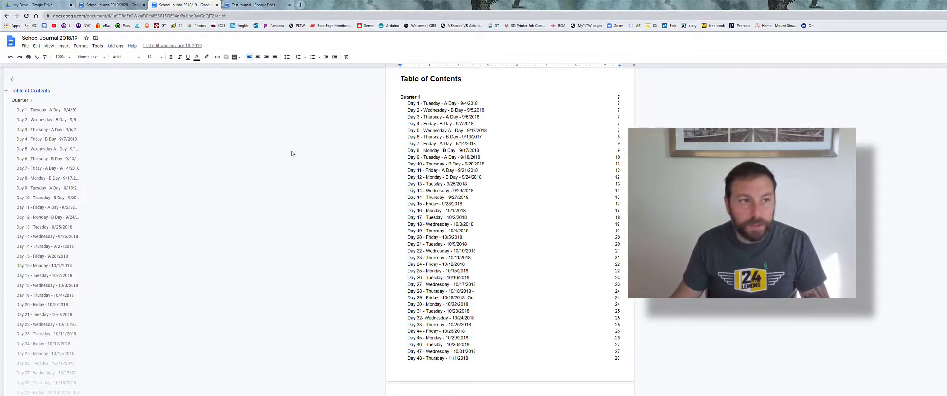
{"action": "left_click", "coordinate": [111, 5]}
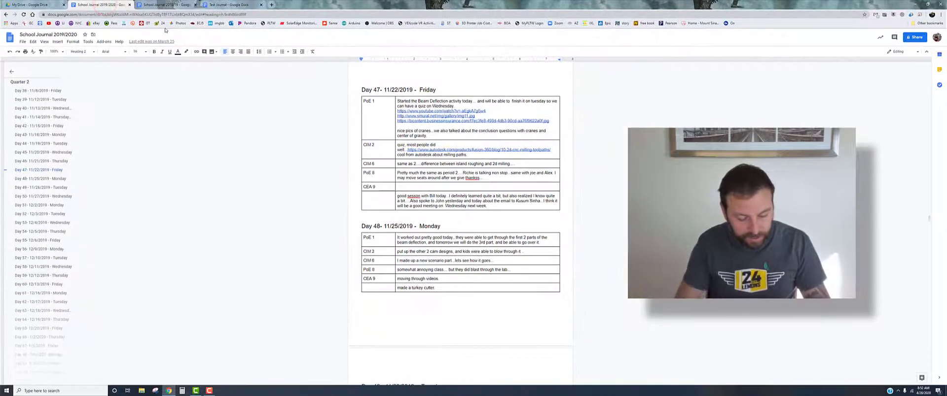
Step: Use Ctrl+F to search the 2019/2020 journal for a person's name
{"action": "key", "text": "ctrl+f"}
{"action": "type", "text": "pl"}
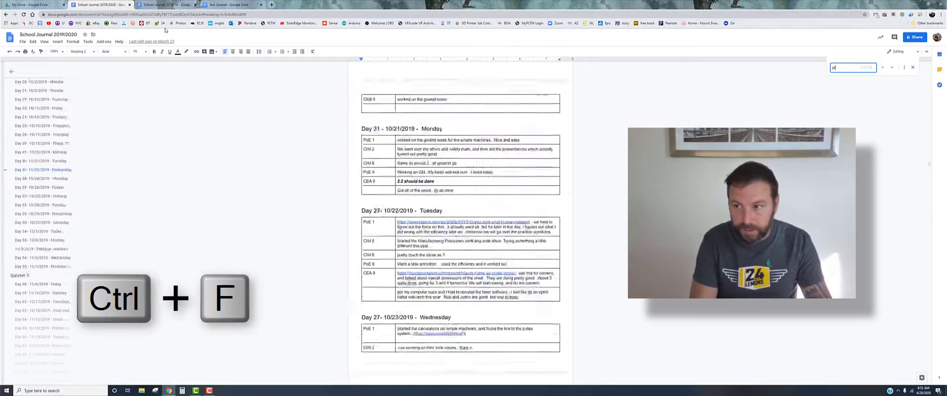
{"action": "type", "text": "mes"}
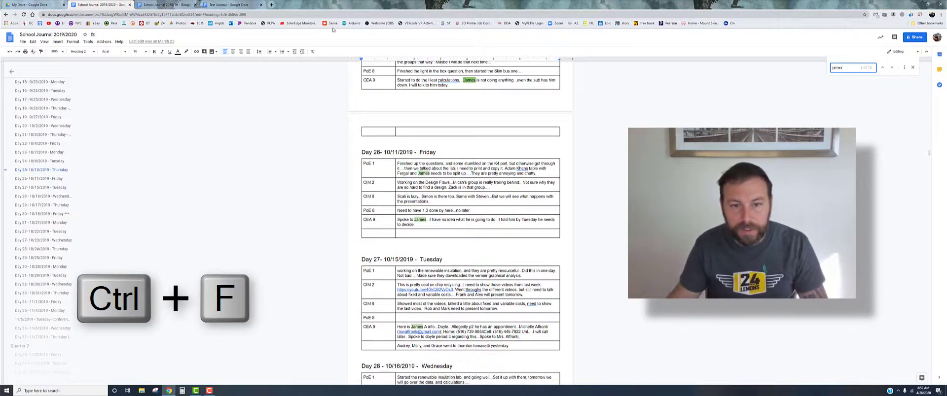
{"action": "scroll", "coordinate": [433, 164], "scroll_direction": "down", "scroll_amount": 8}
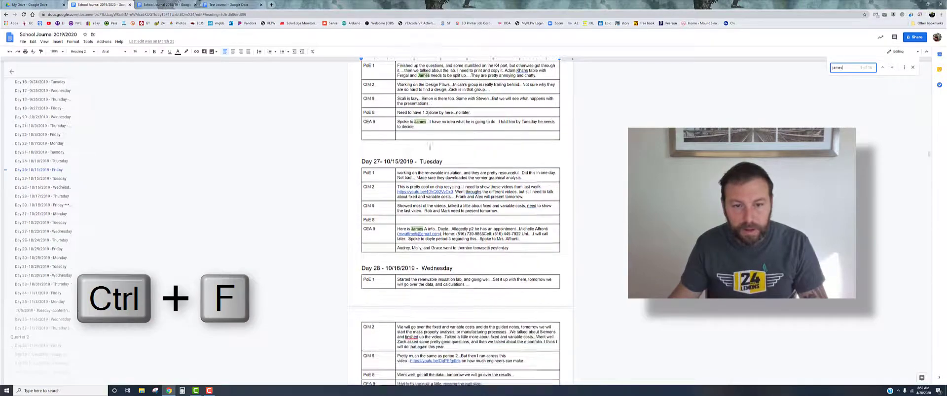
{"action": "scroll", "coordinate": [428, 129], "scroll_direction": "down", "scroll_amount": 1}
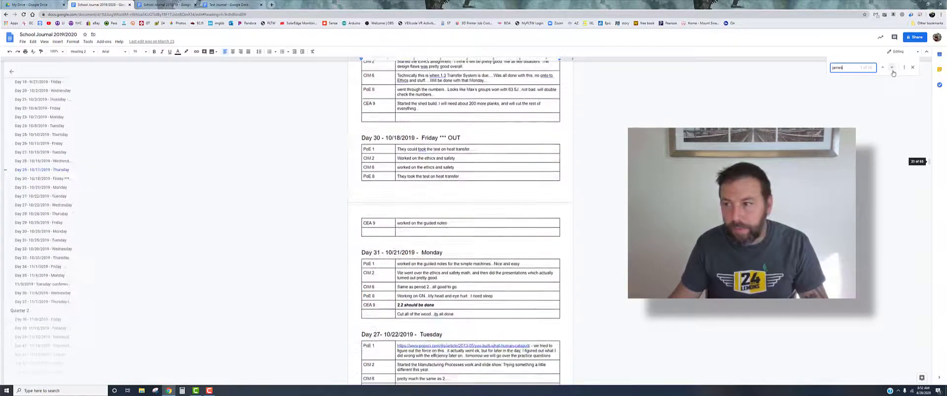
{"action": "scroll", "coordinate": [427, 171], "scroll_direction": "down", "scroll_amount": 15}
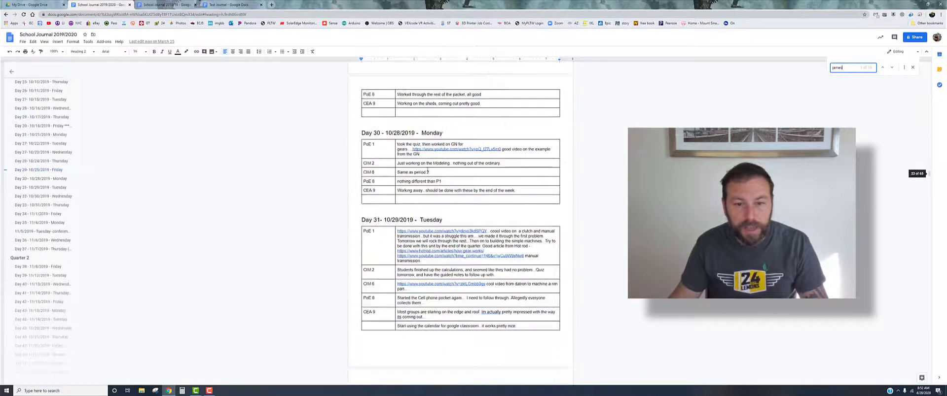
{"action": "scroll", "coordinate": [427, 171], "scroll_direction": "down", "scroll_amount": 3}
{"action": "scroll", "coordinate": [427, 171], "scroll_direction": "up", "scroll_amount": 5}
Step: Search for 'phon' and review the matches, then jump to the Table of Contents from the outline
{"action": "left_click", "coordinate": [843, 69]}
{"action": "type", "text": "phone"}
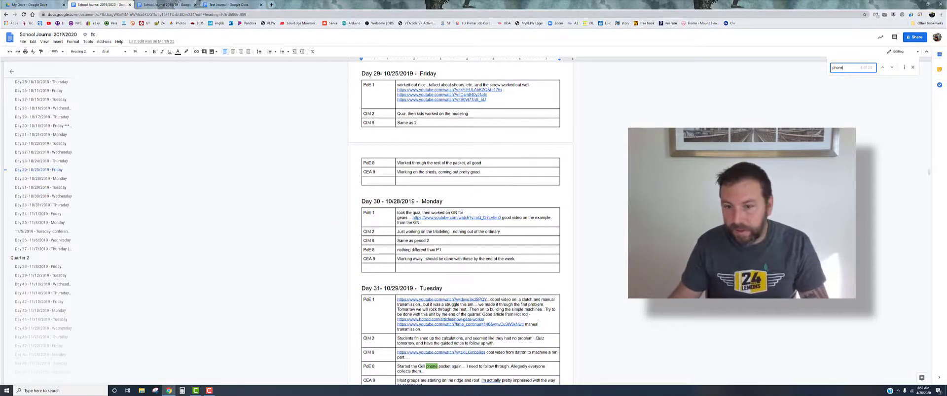
{"action": "scroll", "coordinate": [446, 256], "scroll_direction": "down", "scroll_amount": 3}
{"action": "scroll", "coordinate": [434, 246], "scroll_direction": "down", "scroll_amount": 7}
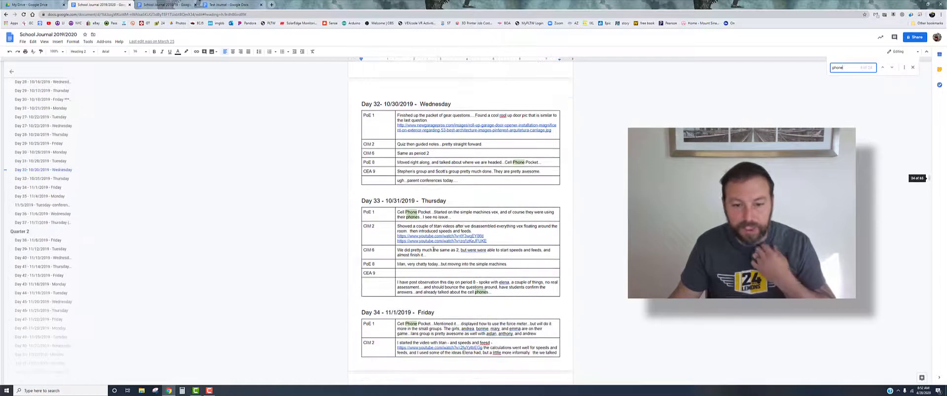
{"action": "scroll", "coordinate": [434, 247], "scroll_direction": "up", "scroll_amount": 4}
{"action": "scroll", "coordinate": [434, 247], "scroll_direction": "up", "scroll_amount": 20}
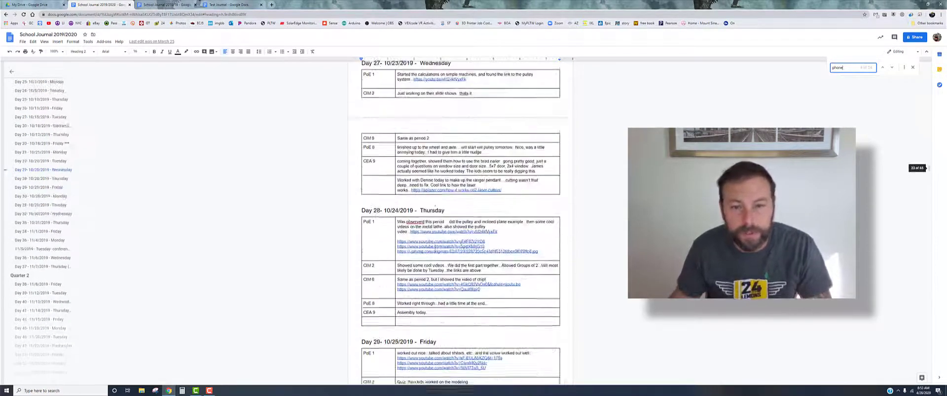
{"action": "scroll", "coordinate": [435, 249], "scroll_direction": "up", "scroll_amount": 20}
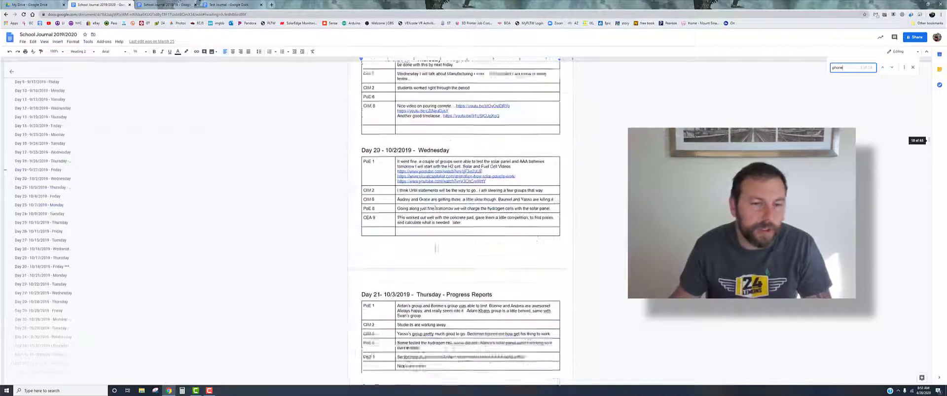
{"action": "scroll", "coordinate": [435, 249], "scroll_direction": "up", "scroll_amount": 5}
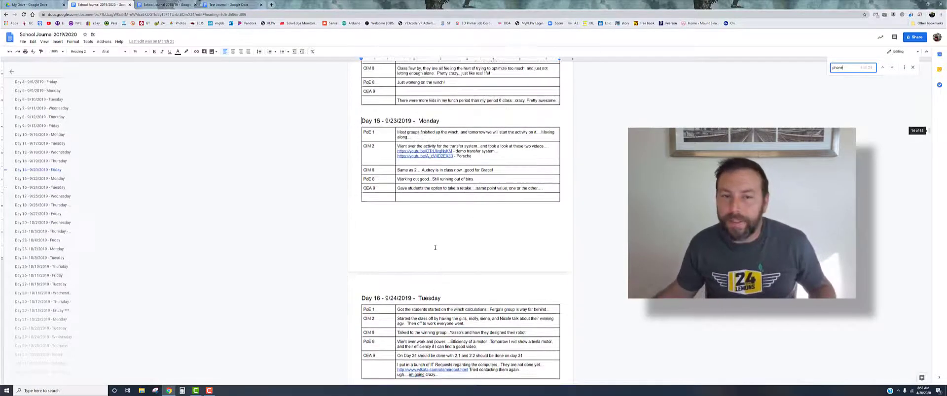
{"action": "scroll", "coordinate": [435, 249], "scroll_direction": "up", "scroll_amount": 20}
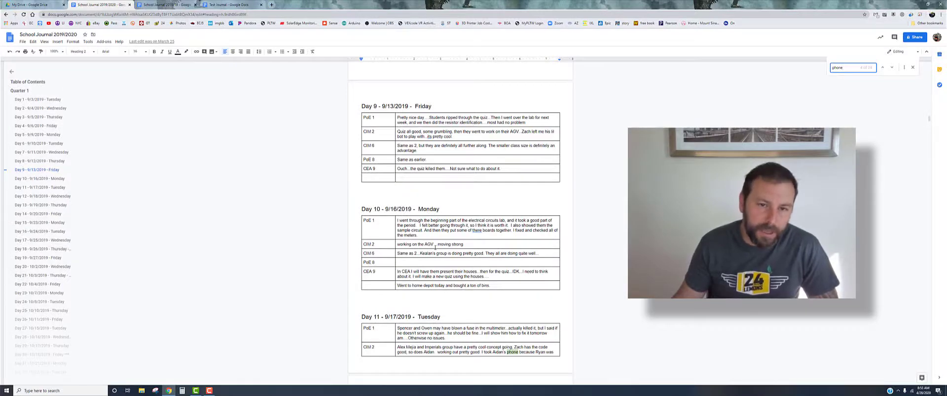
{"action": "scroll", "coordinate": [435, 248], "scroll_direction": "up", "scroll_amount": 5}
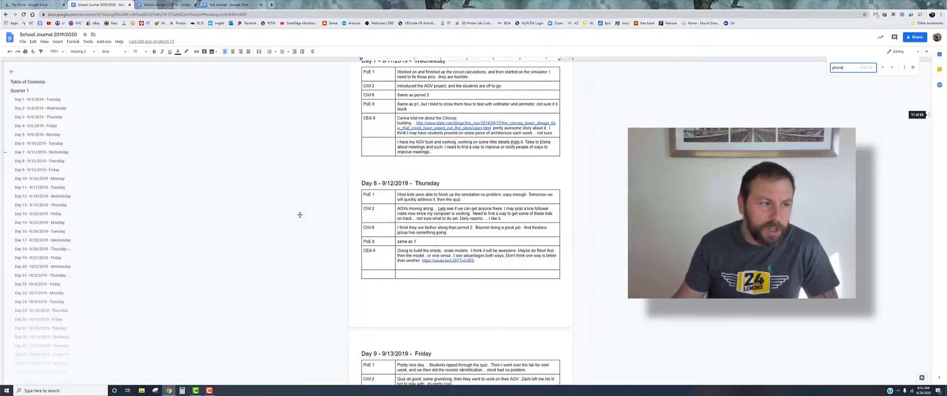
{"action": "left_click", "coordinate": [35, 82]}
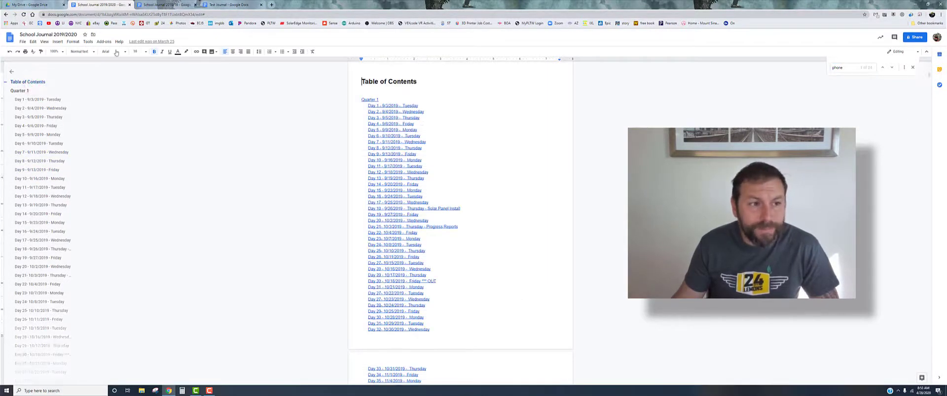